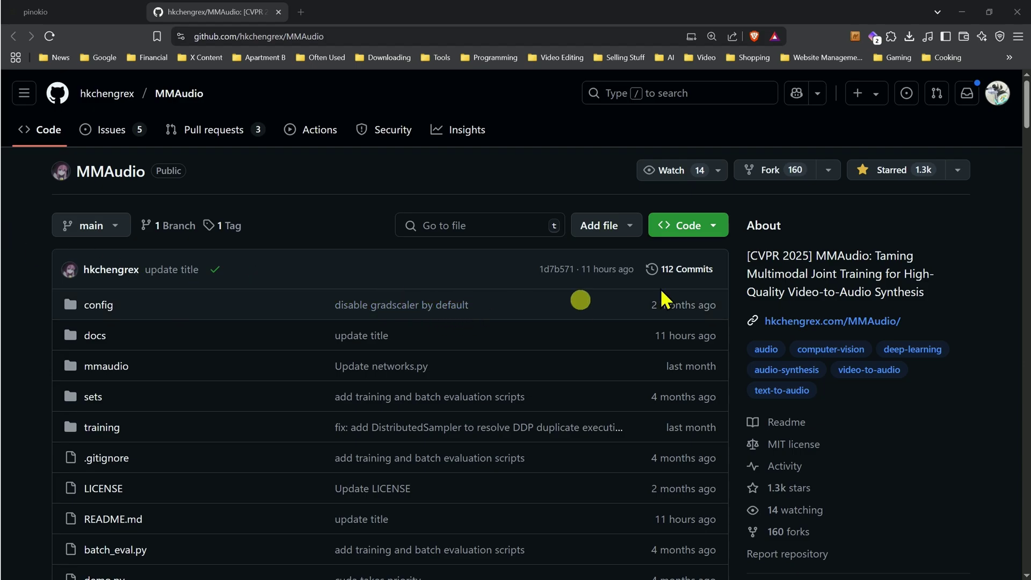
# Step: Play the SmartScreen warning video in Pinokio's Windows install guide, then minimize the browser
pyautogui.moveTo(1026, 123); pyautogui.dragTo(851, 76)
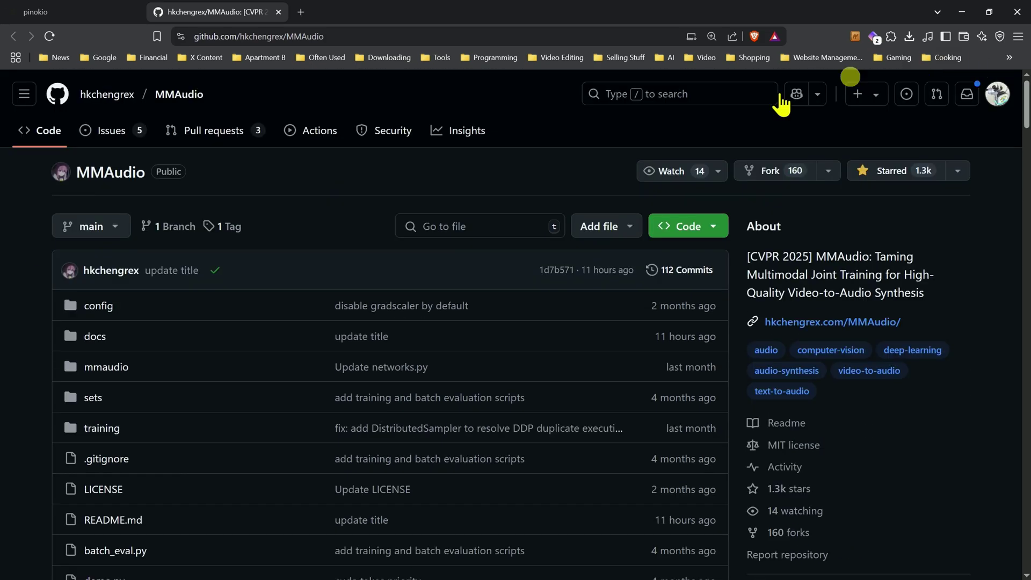
pyautogui.click(92, 11)
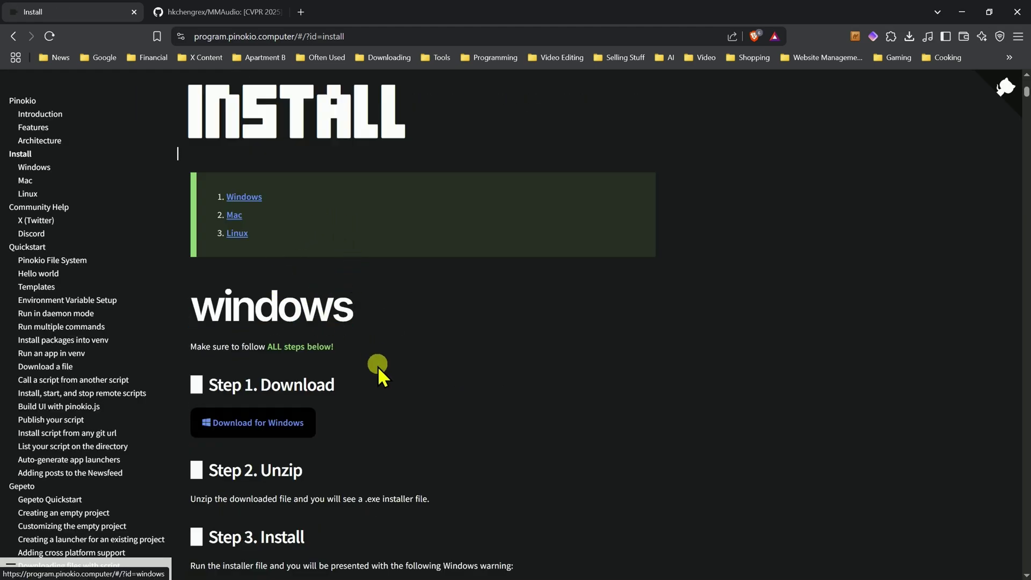
pyautogui.scroll(-6, 378, 368)
pyautogui.scroll(-2, 366, 316)
pyautogui.click(366, 316)
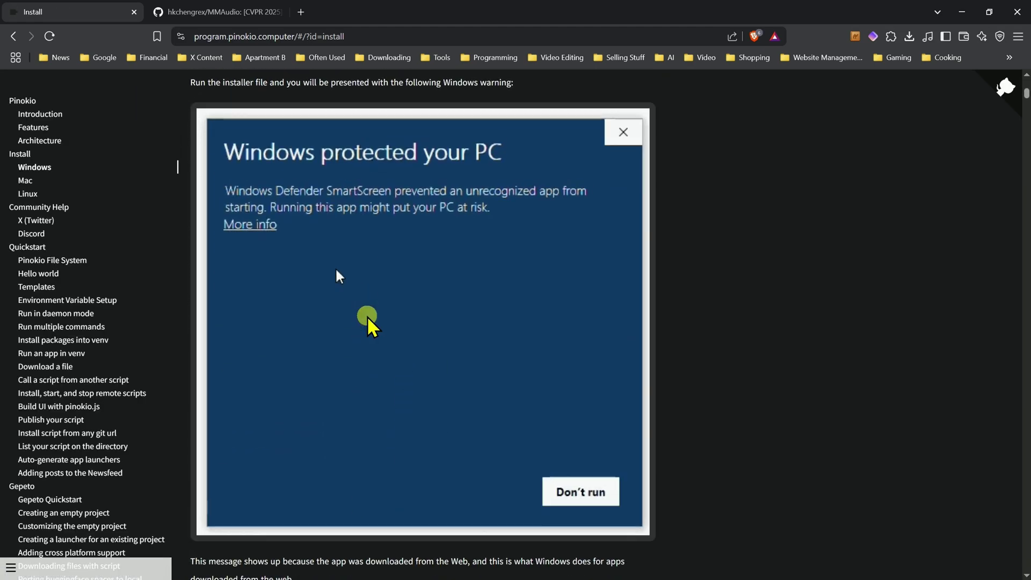
pyautogui.click(962, 11)
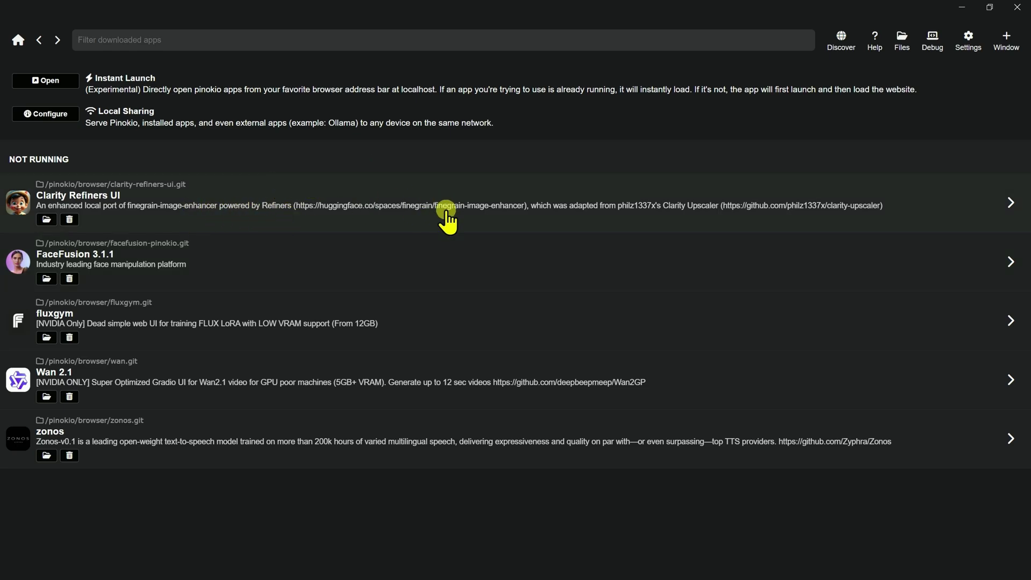
# Step: Search Discover for 'mm' and start downloading the MMAudio script
pyautogui.click(842, 50)
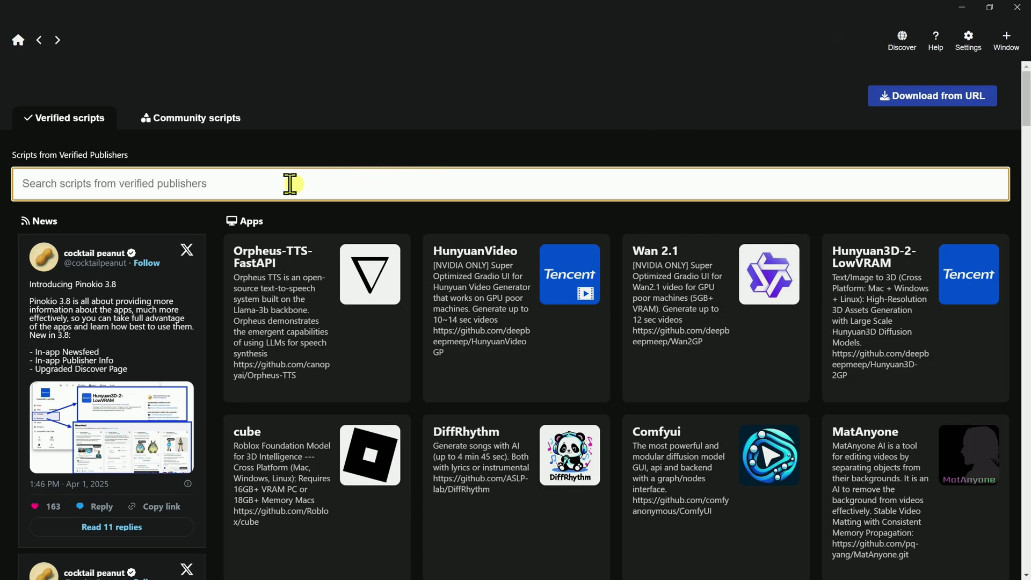
pyautogui.write('mm')
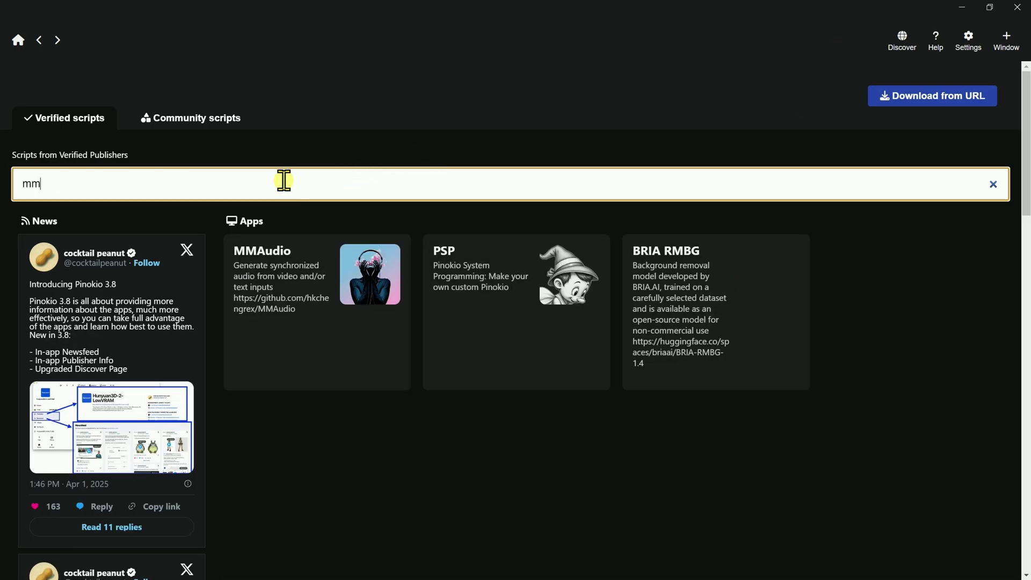
pyautogui.click(283, 290)
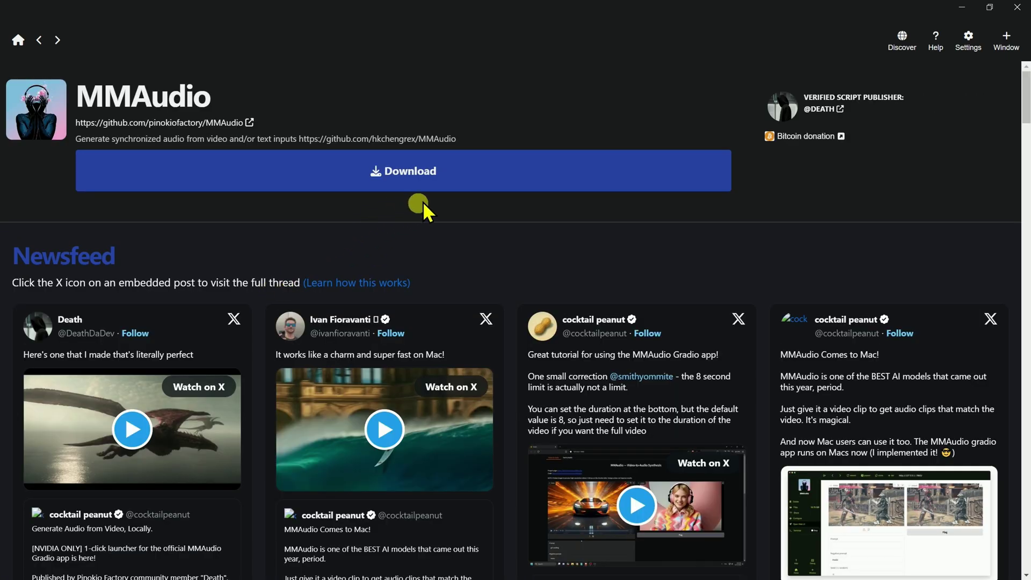
pyautogui.click(449, 177)
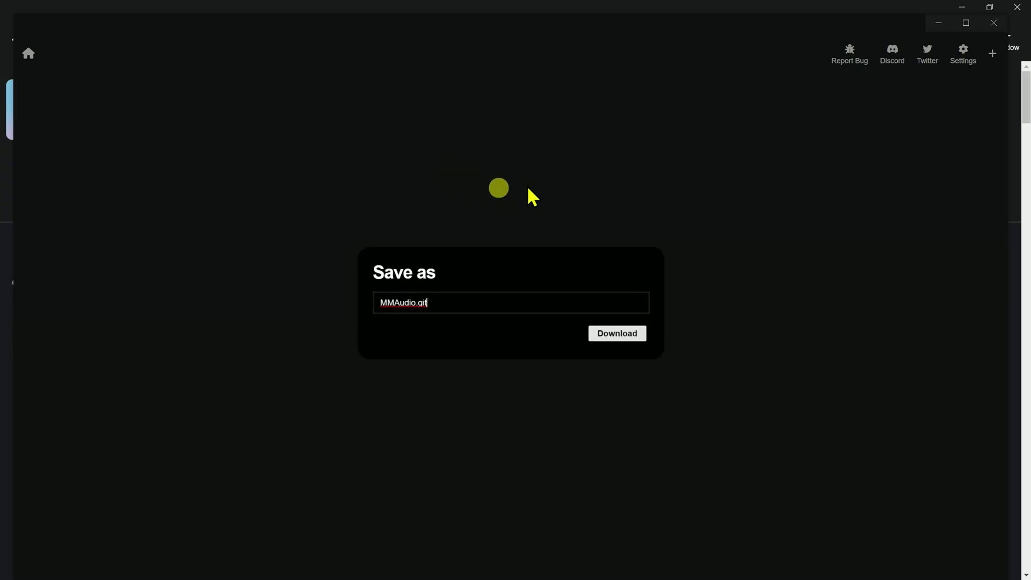
# Step: Keep the name MMAudio.git in the Save as prompt and download the script
pyautogui.moveTo(876, 28); pyautogui.dragTo(859, 39)
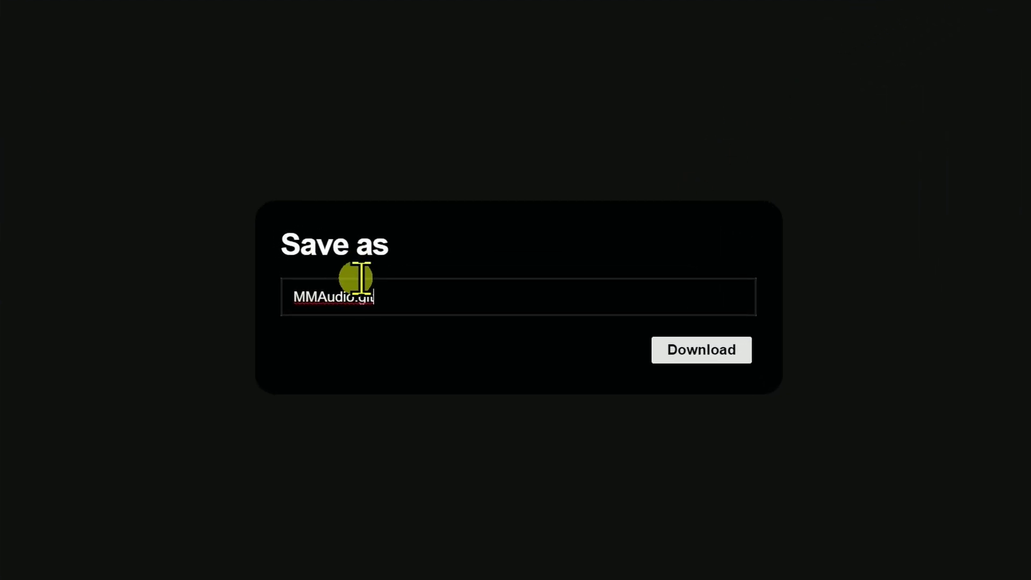
pyautogui.click(464, 296)
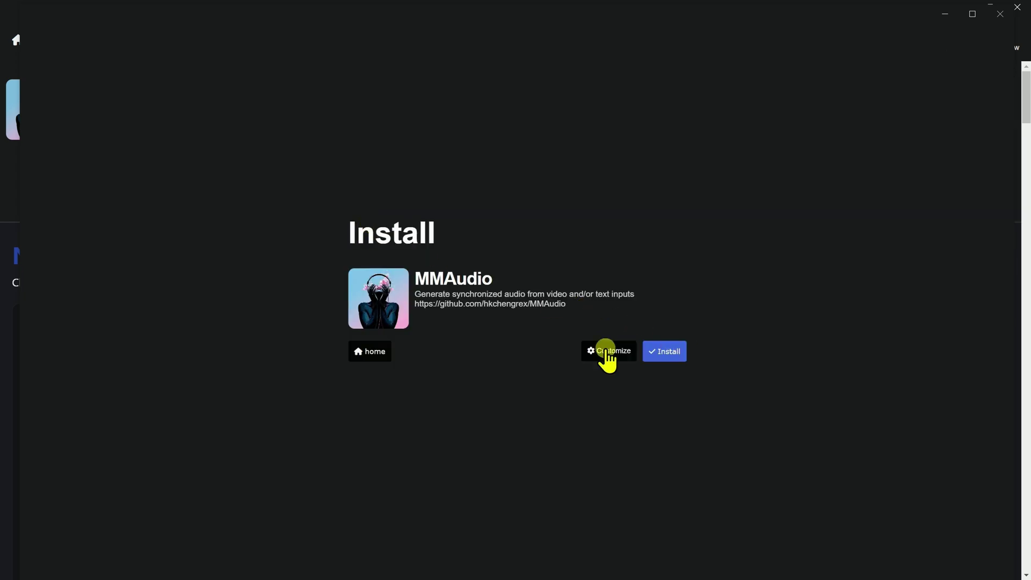
# Step: Expand Customize to review MMAudio's install environment variables, then collapse it again
pyautogui.click(608, 351)
pyautogui.scroll(-9, 294, 357)
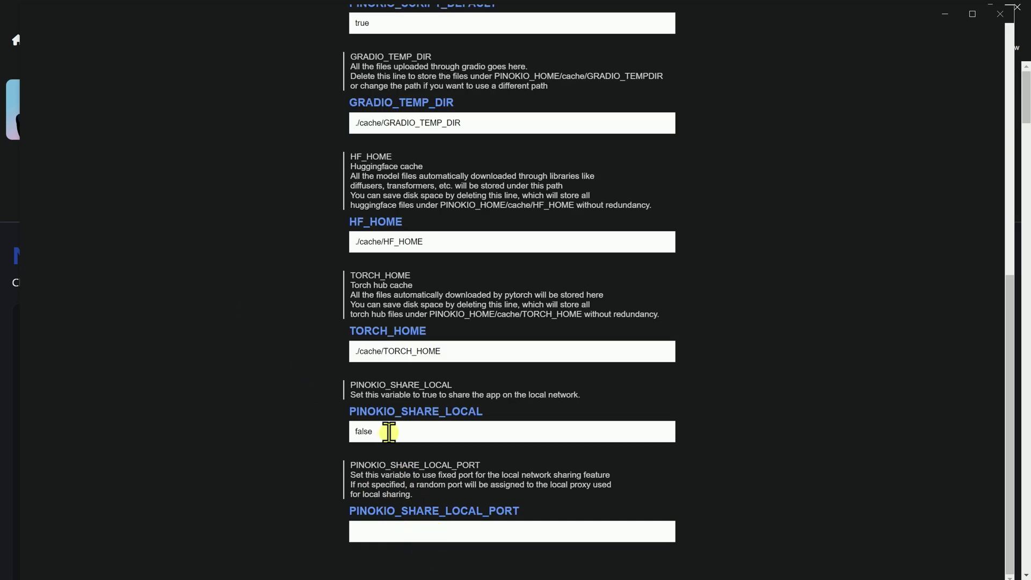
pyautogui.scroll(9, 313, 334)
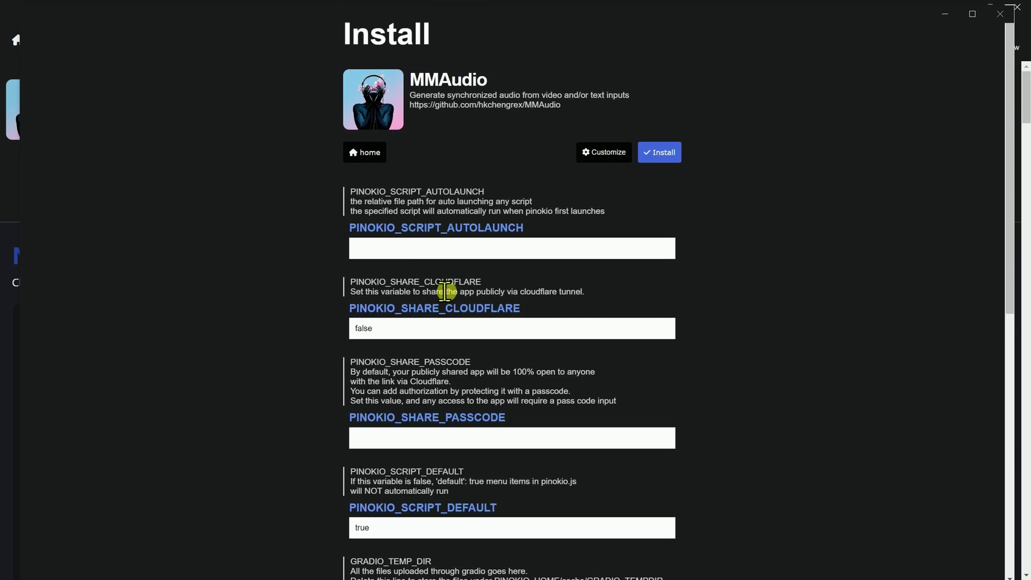
pyautogui.click(602, 149)
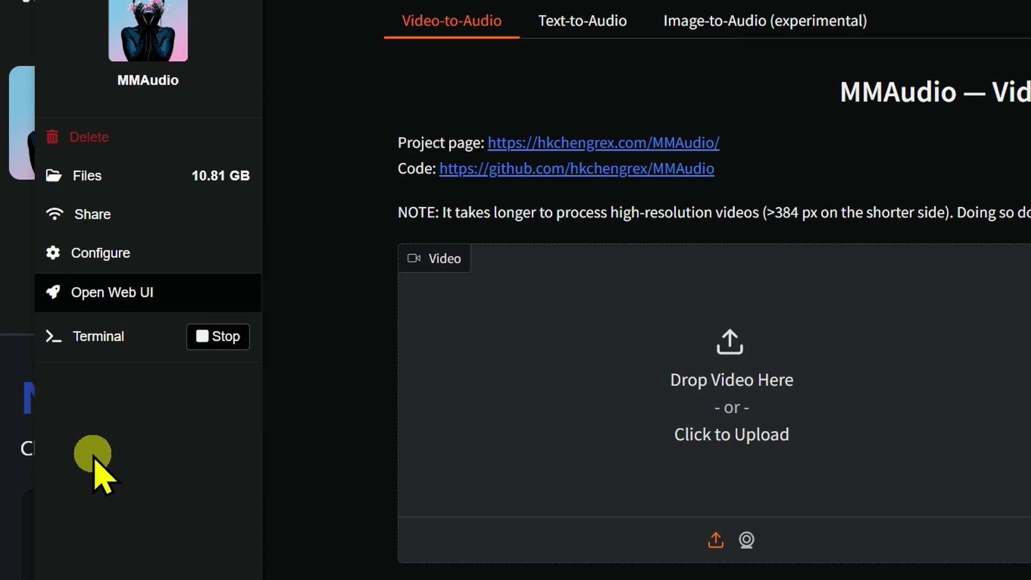
# Step: Check MMAudio's terminal log, then return to its web UI at 127.0.0.1:42003
pyautogui.click(114, 344)
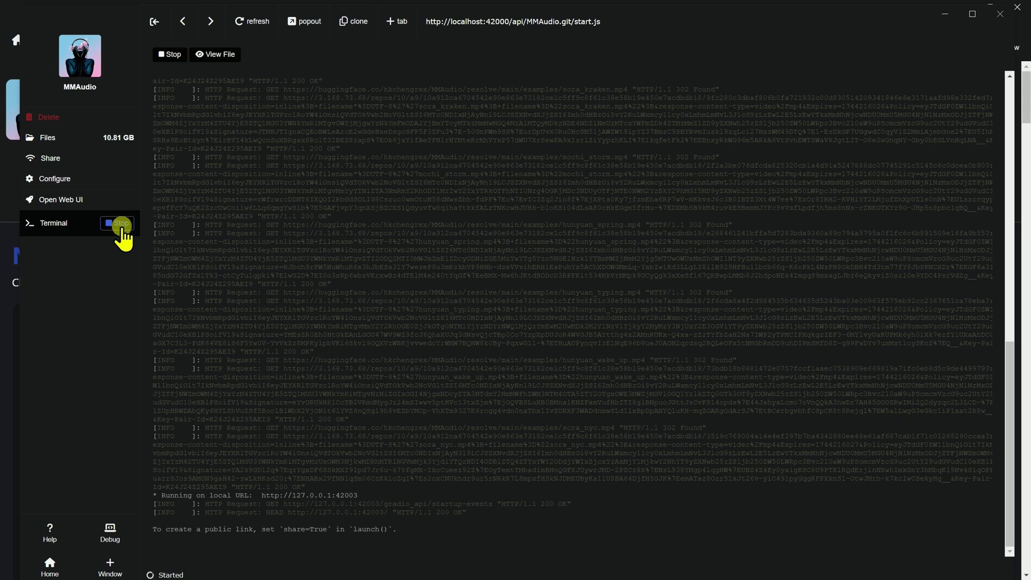
pyautogui.click(86, 199)
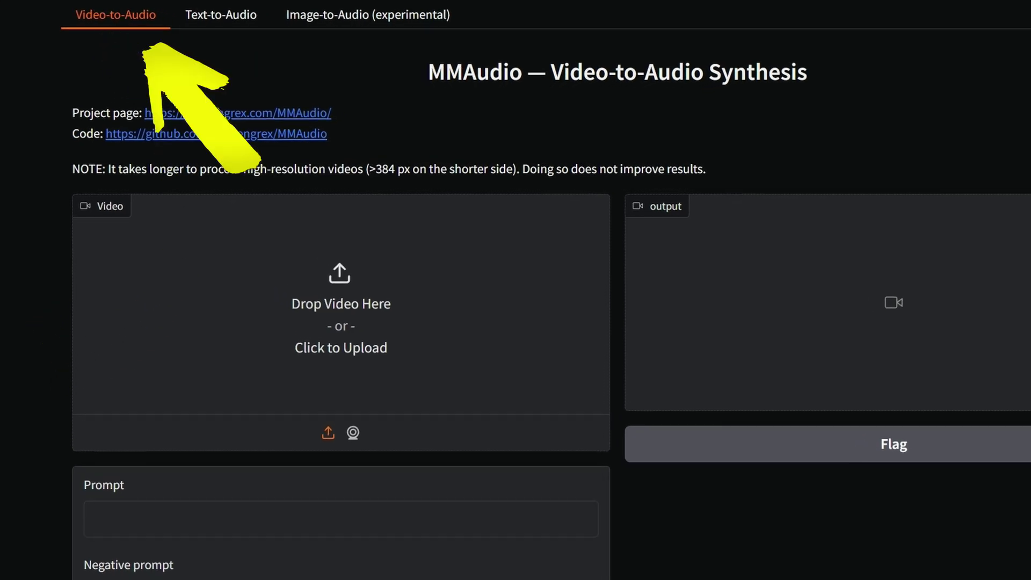
pyautogui.click(220, 16)
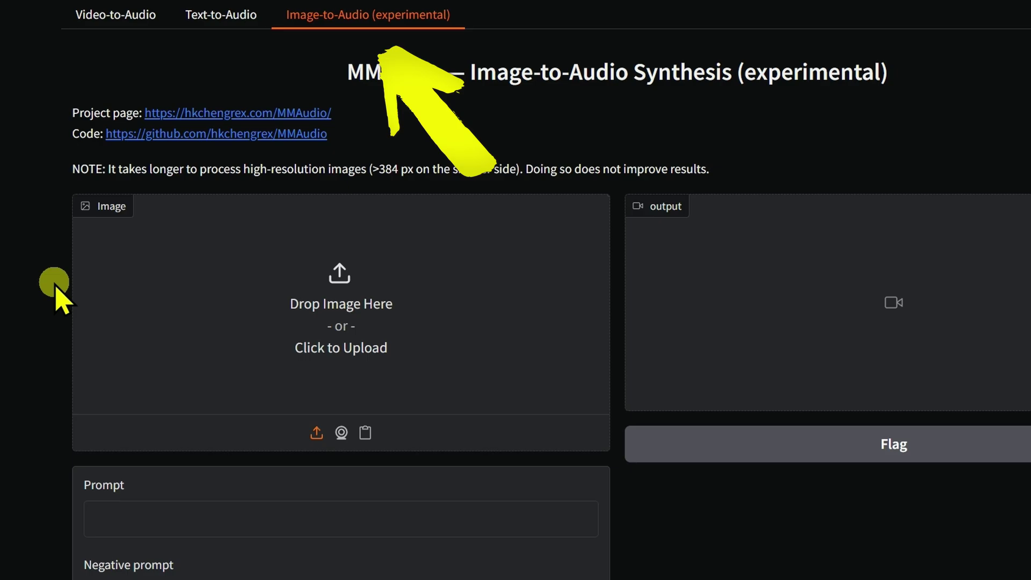
pyautogui.scroll(-1, 127, 573)
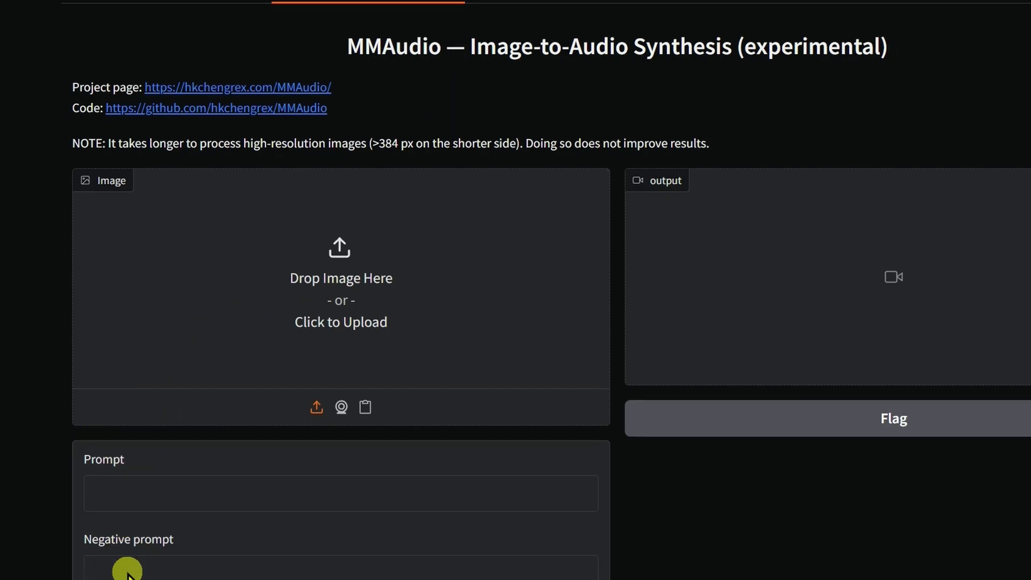
pyautogui.scroll(-3, 127, 569)
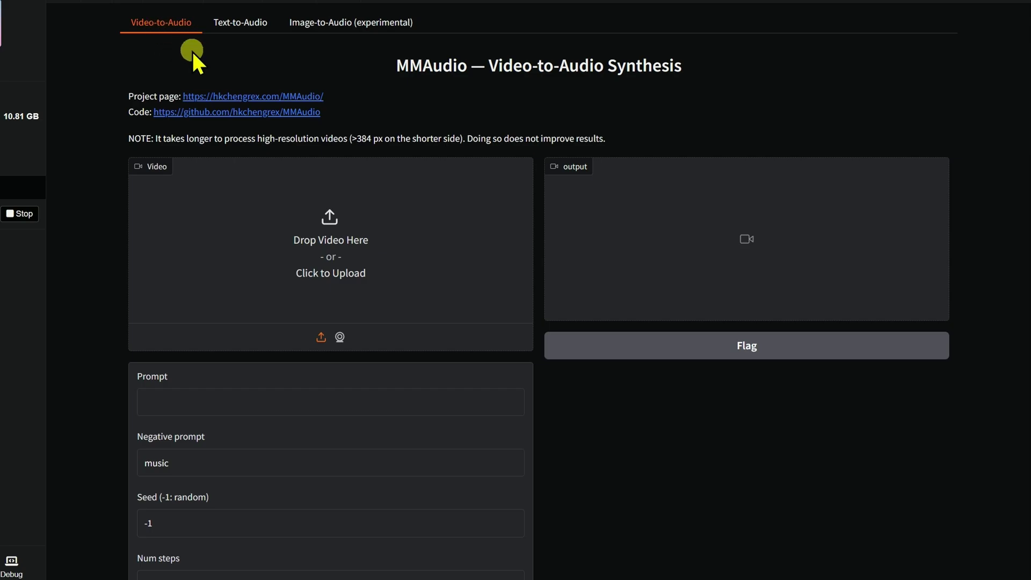
pyautogui.click(290, 22)
pyautogui.click(234, 22)
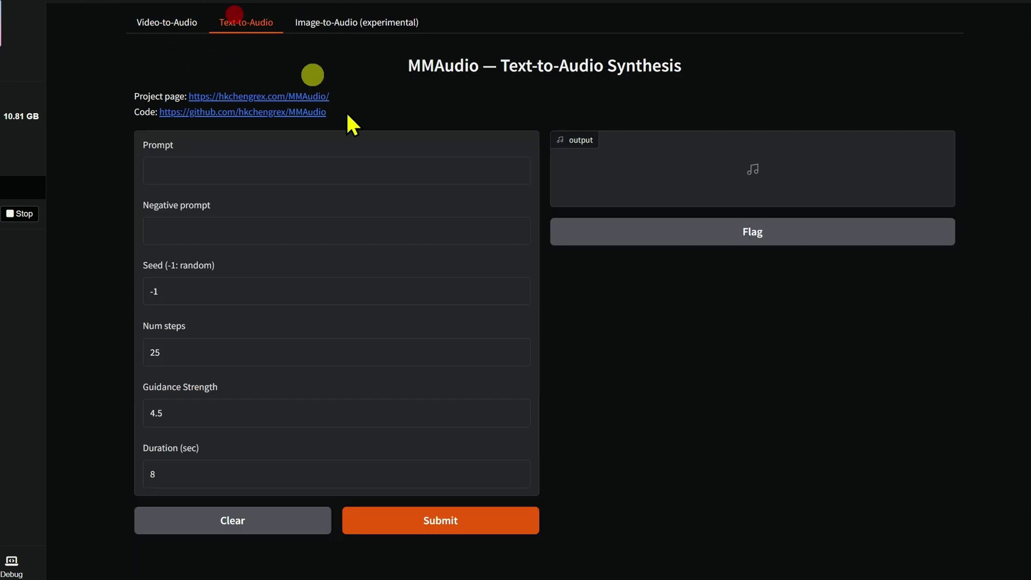
pyautogui.click(163, 25)
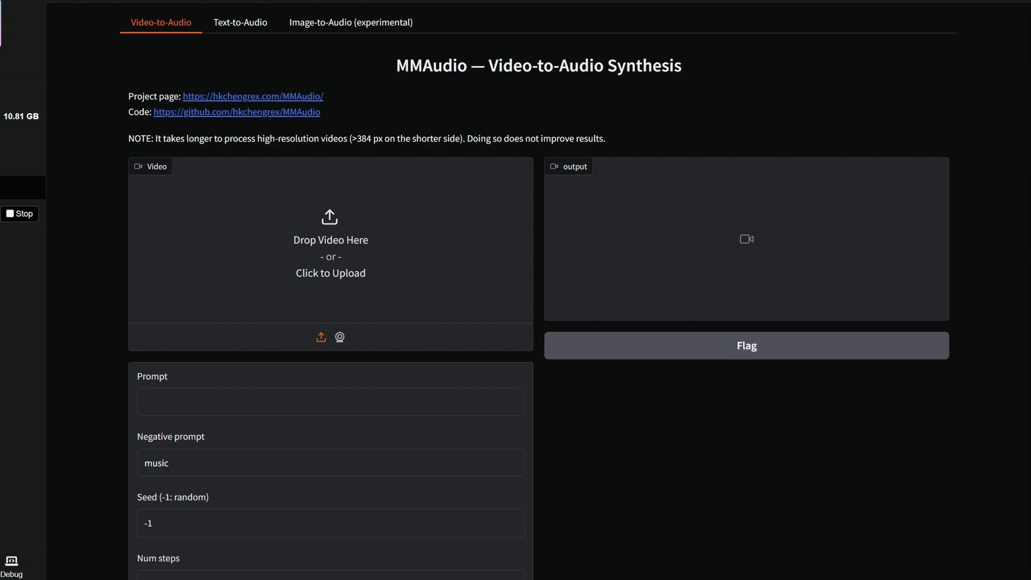
pyautogui.moveTo(188, 309); pyautogui.dragTo(310, 280)
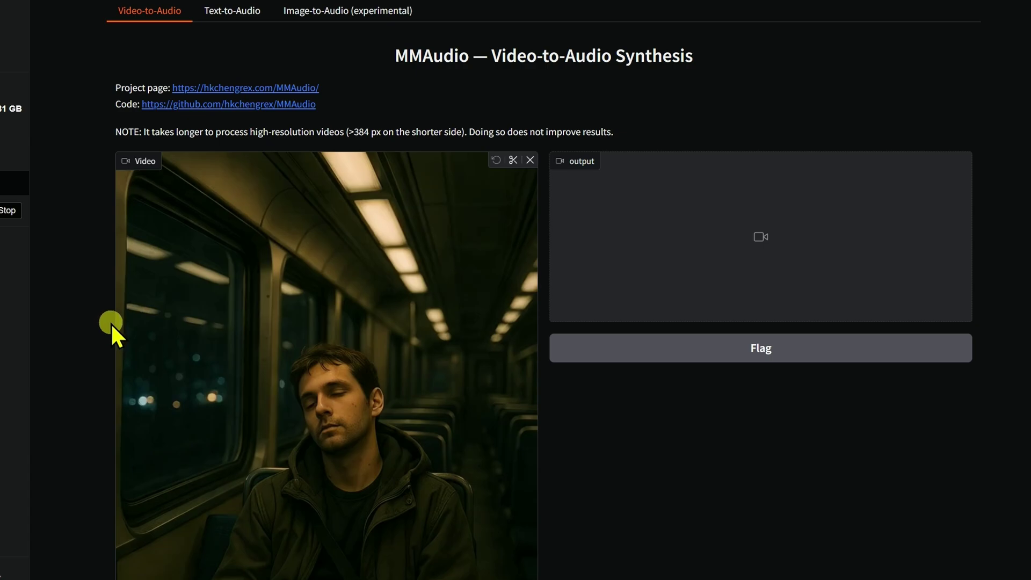
# Step: Load the 6-second clip of the man dozing on the night train as the input video
pyautogui.scroll(-1, 101, 311)
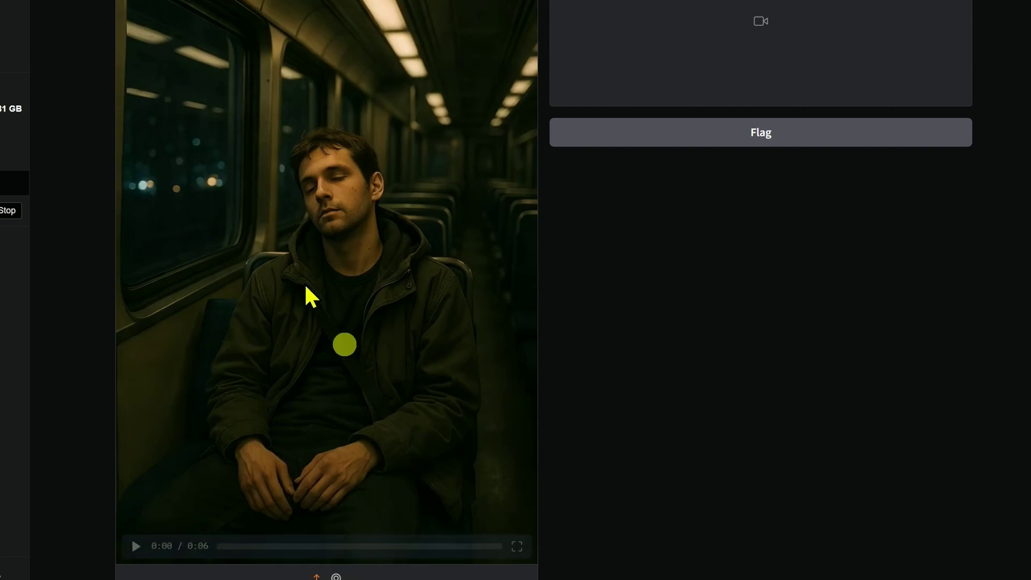
pyautogui.click(336, 575)
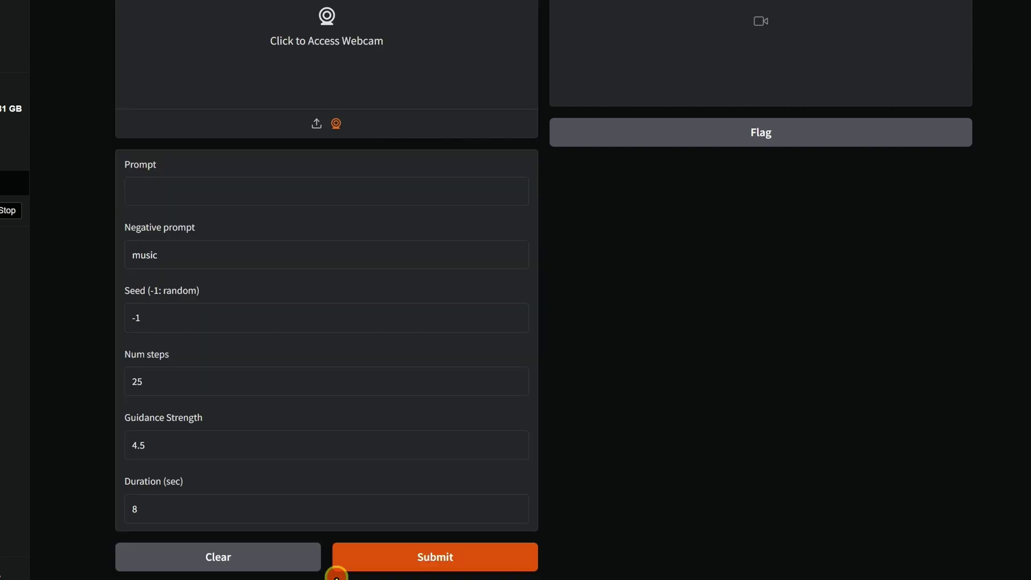
pyautogui.scroll(4, 320, 458)
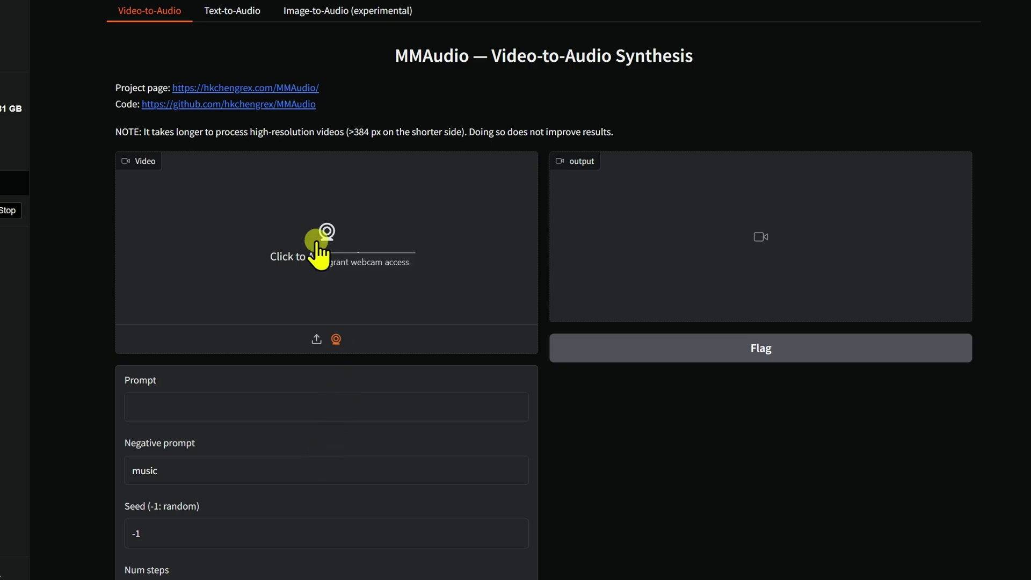
pyautogui.click(326, 248)
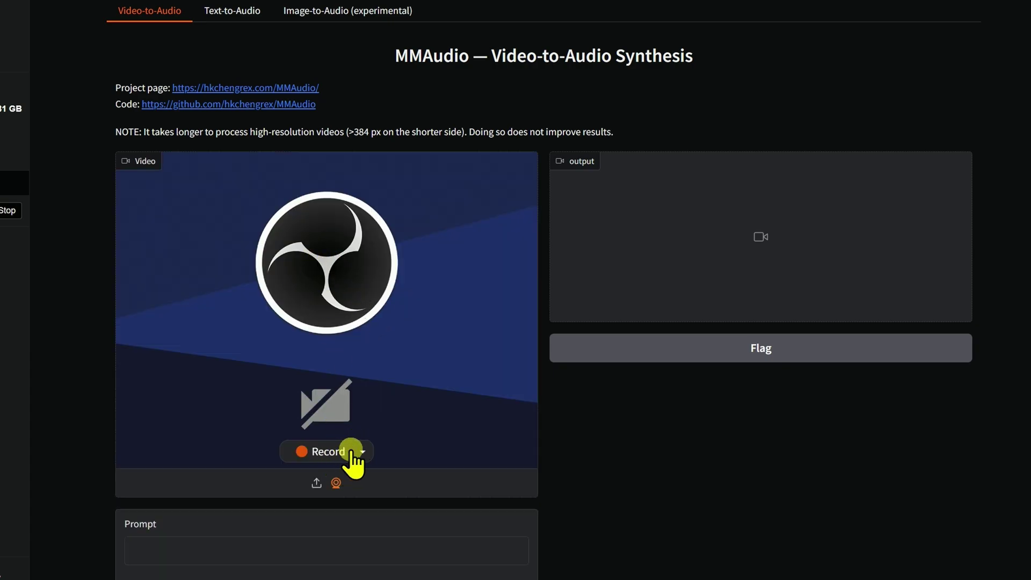
pyautogui.click(316, 483)
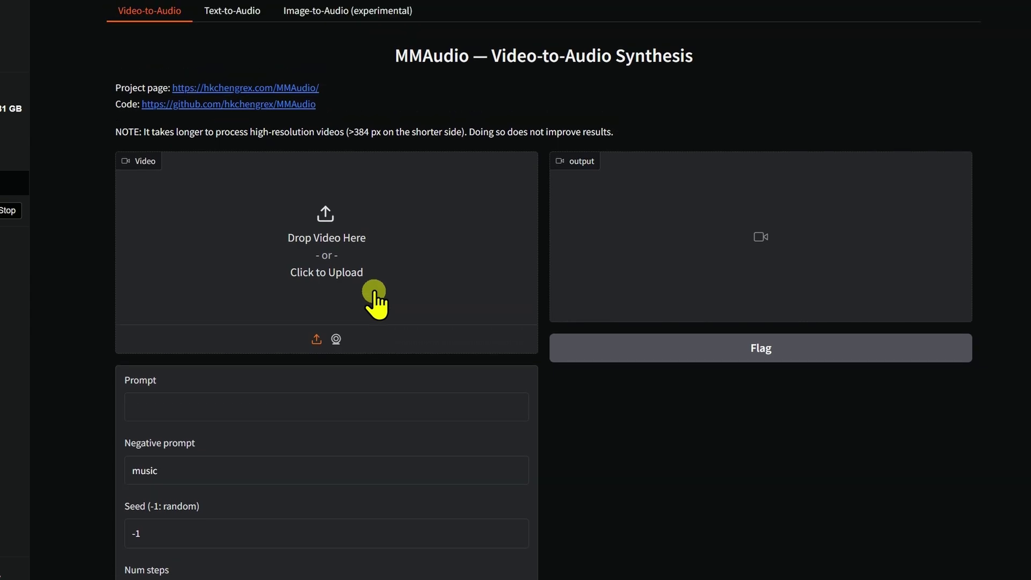
pyautogui.moveTo(22, 349); pyautogui.dragTo(364, 304)
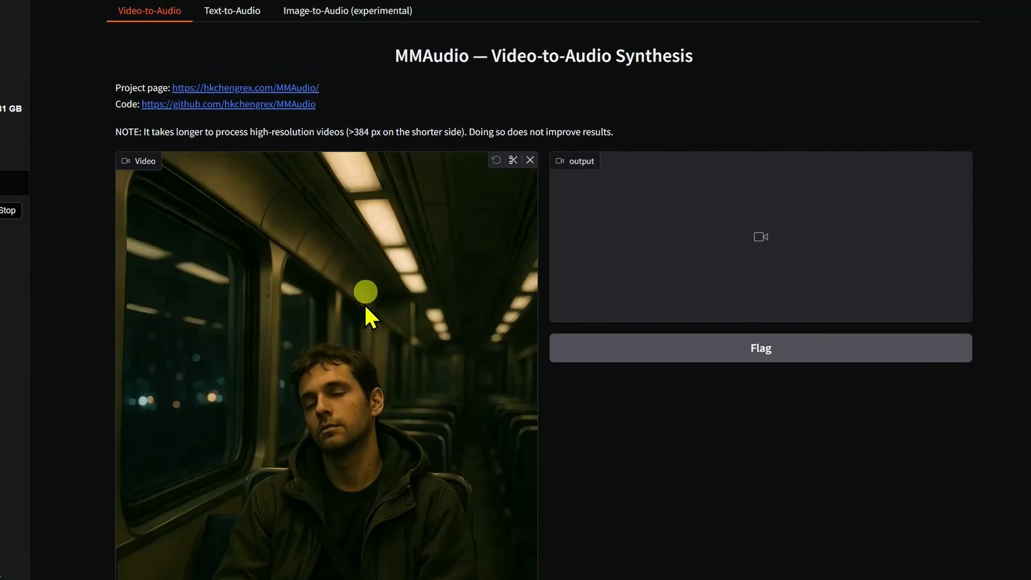
pyautogui.click(514, 162)
pyautogui.scroll(-1, 205, 366)
pyautogui.scroll(-5, 205, 366)
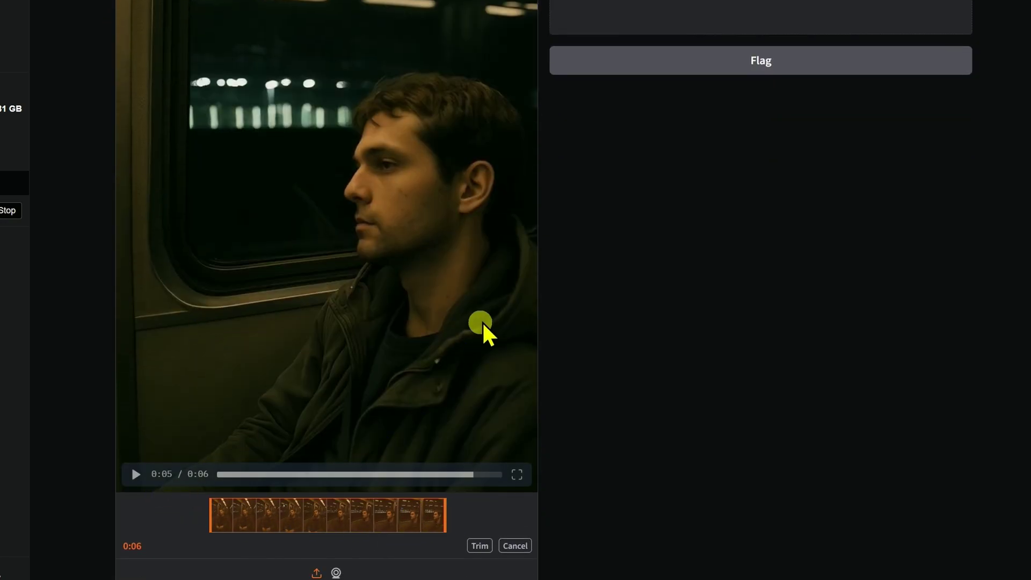
pyautogui.scroll(3, 362, 322)
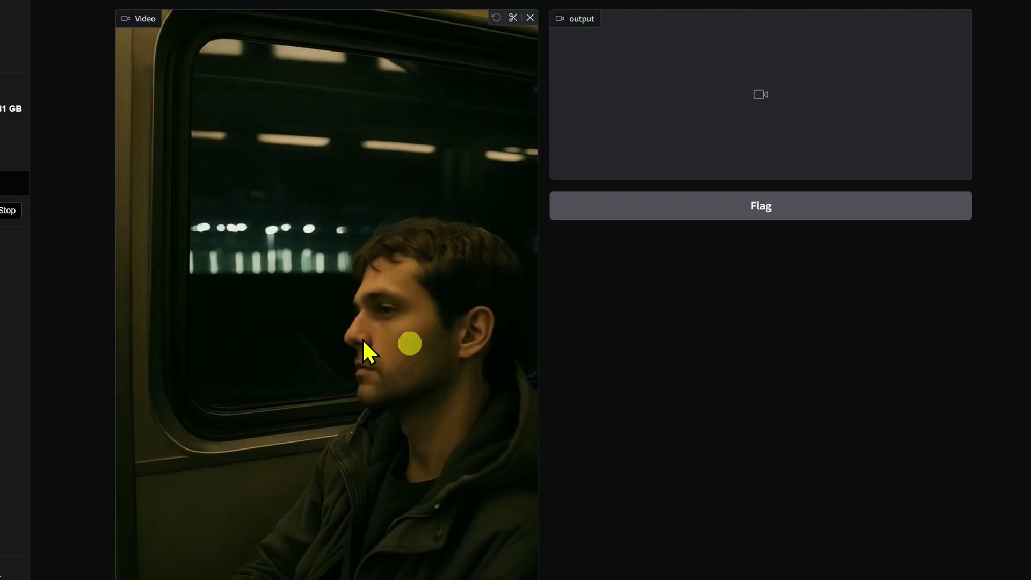
pyautogui.scroll(-5, 95, 247)
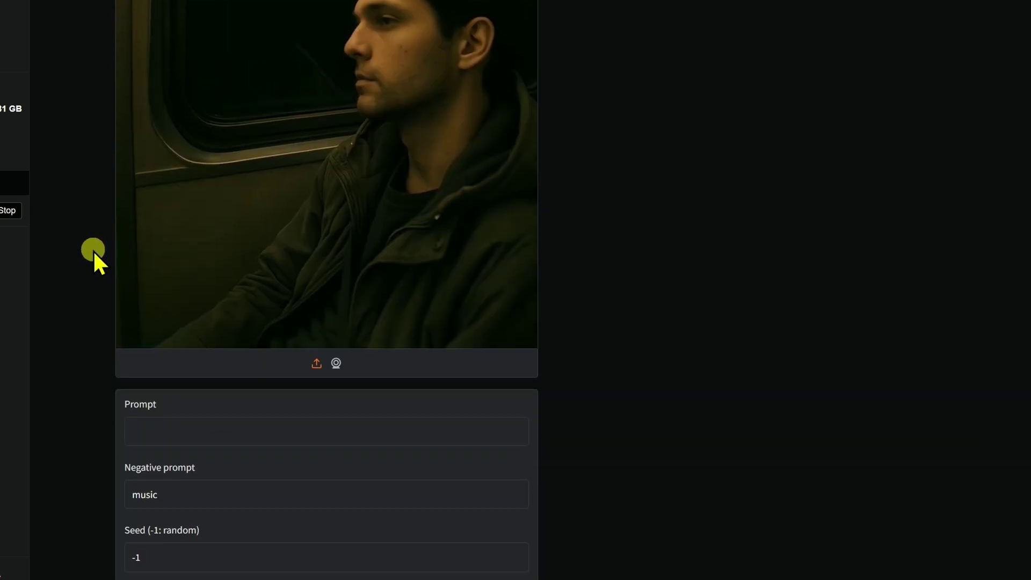
pyautogui.scroll(4, 652, 212)
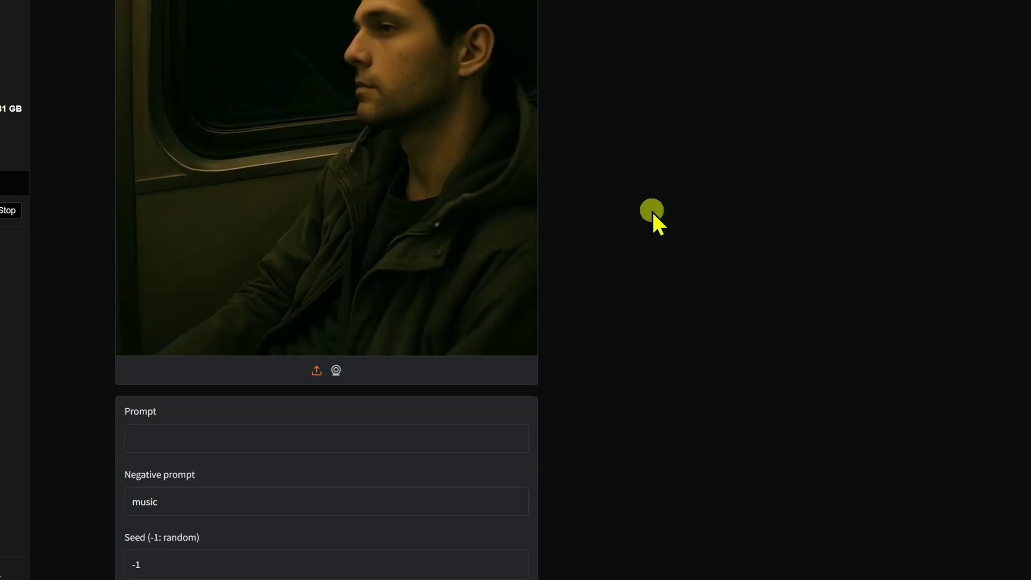
pyautogui.scroll(-7, 311, 247)
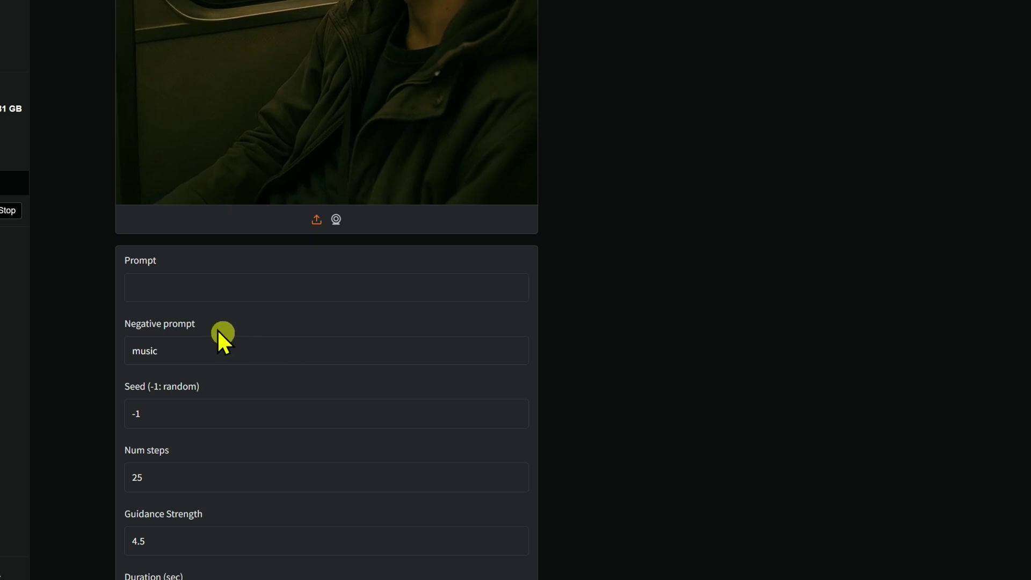
pyautogui.scroll(2, 87, 326)
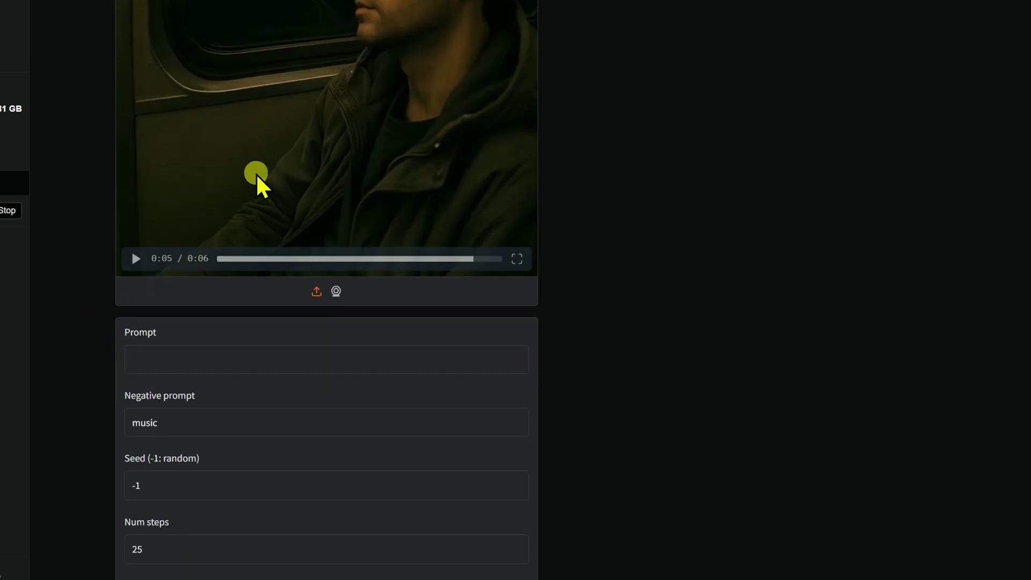
pyautogui.scroll(-4, 237, 212)
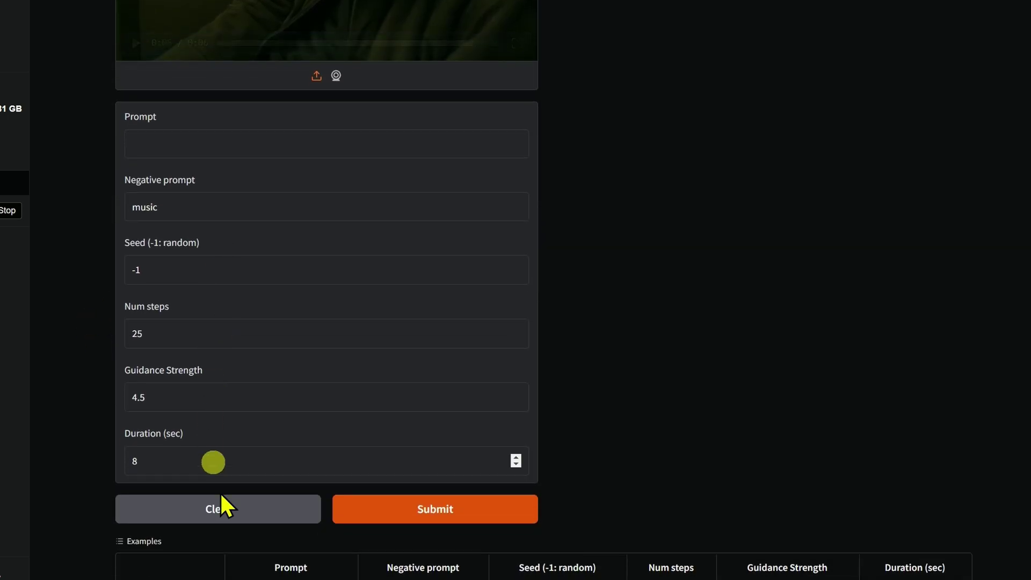
pyautogui.click(180, 463)
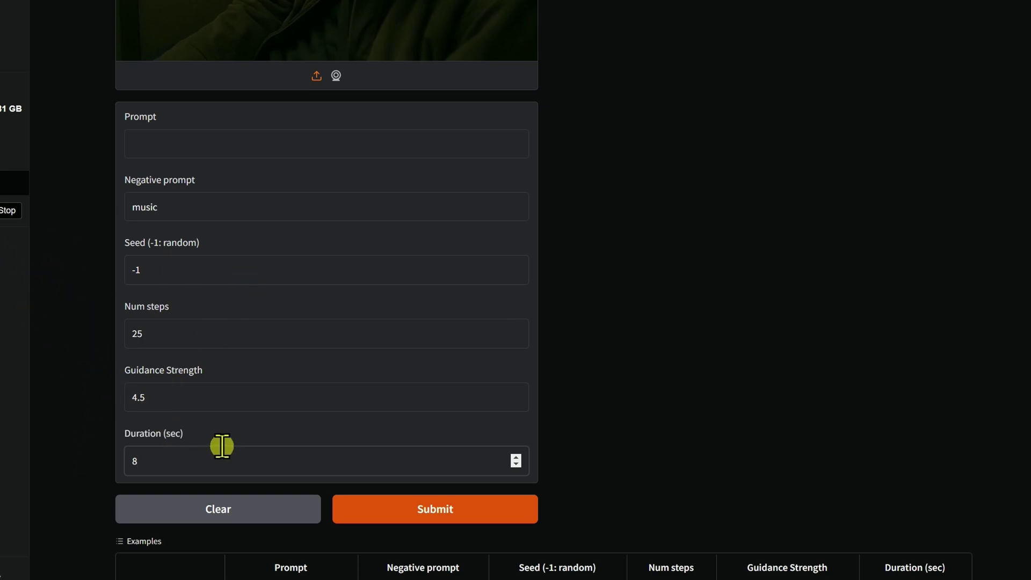
pyautogui.scroll(5, 260, 288)
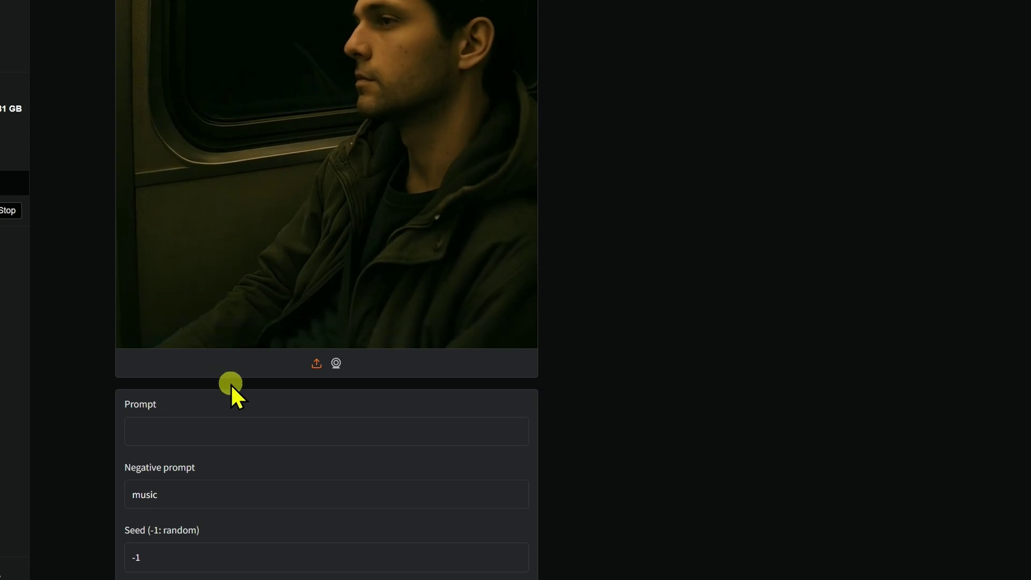
pyautogui.scroll(-8, 215, 409)
# Step: Submit the subway clip to generate a six-second output video with audio
pyautogui.scroll(4, 145, 354)
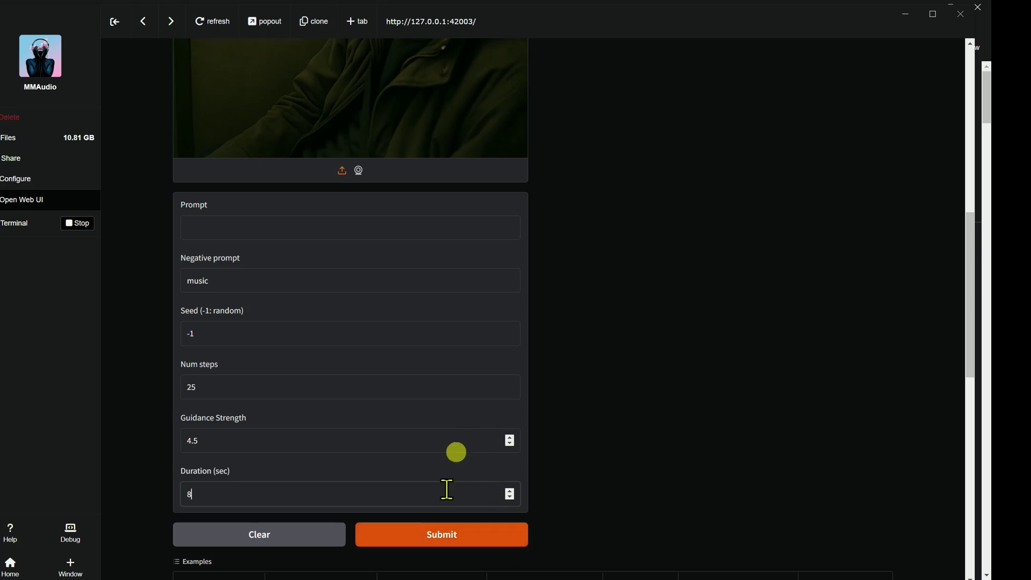
pyautogui.click(440, 537)
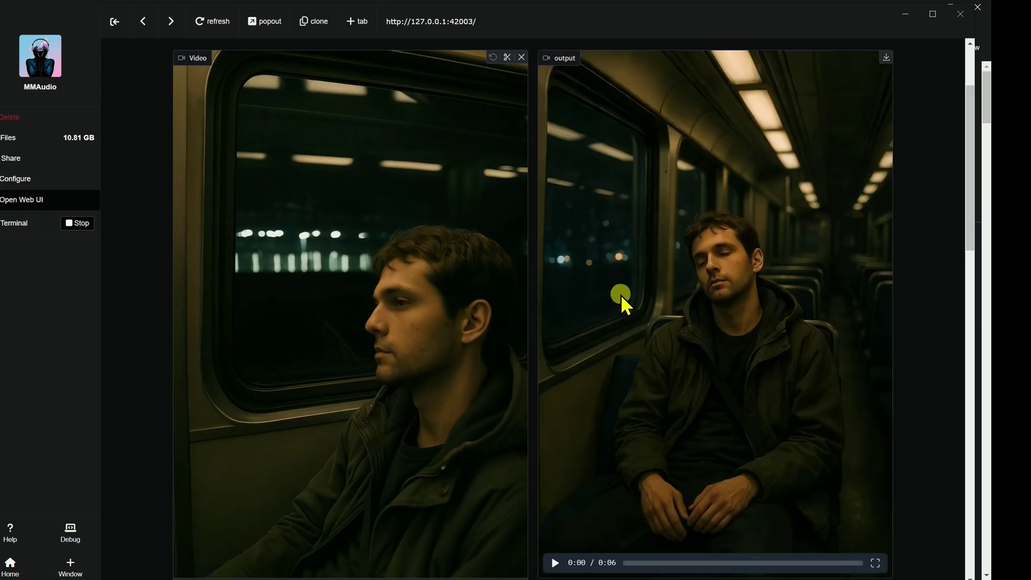
# Step: Play back the generated 6-second train clip, then place the cursor in the Prompt field
pyautogui.click(554, 562)
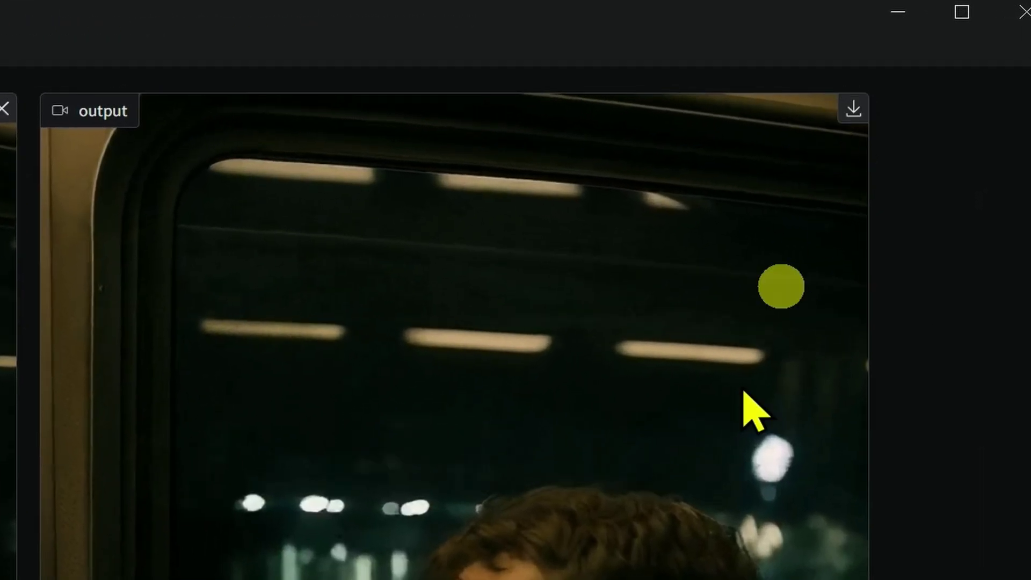
pyautogui.scroll(-3, 454, 336)
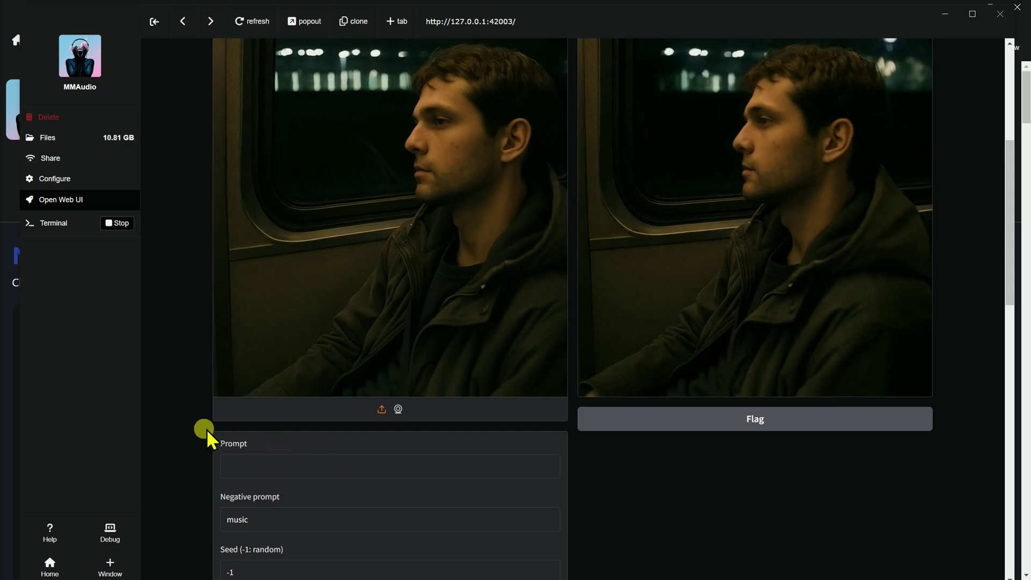
pyautogui.scroll(-5, 206, 428)
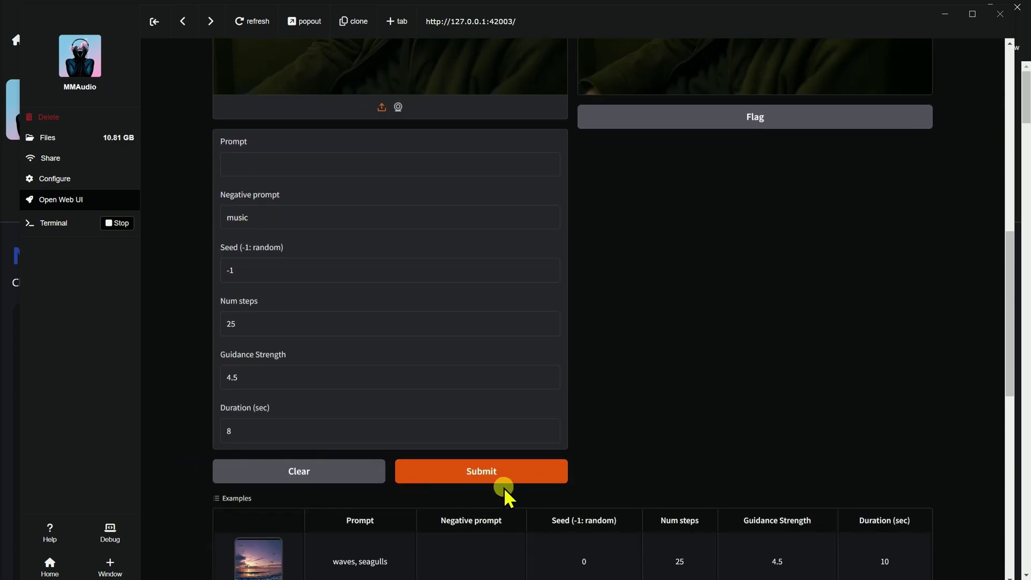
pyautogui.scroll(5, 654, 436)
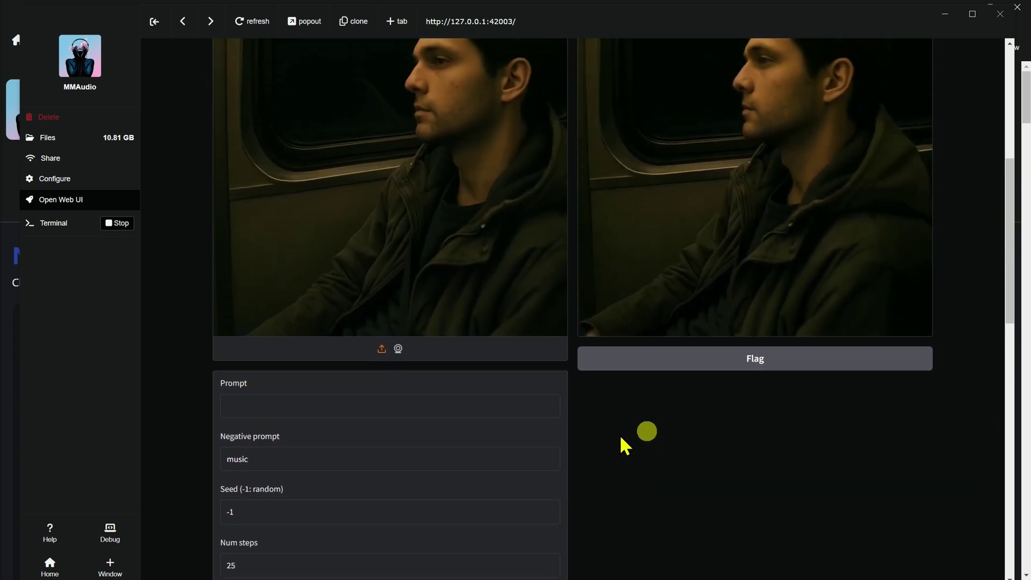
pyautogui.click(286, 411)
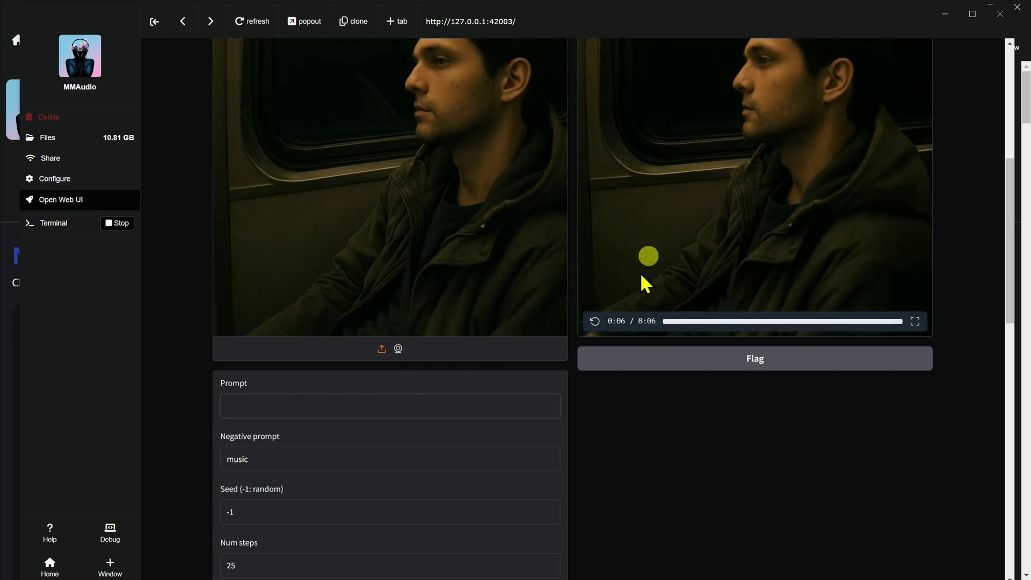
pyautogui.scroll(-1, 189, 322)
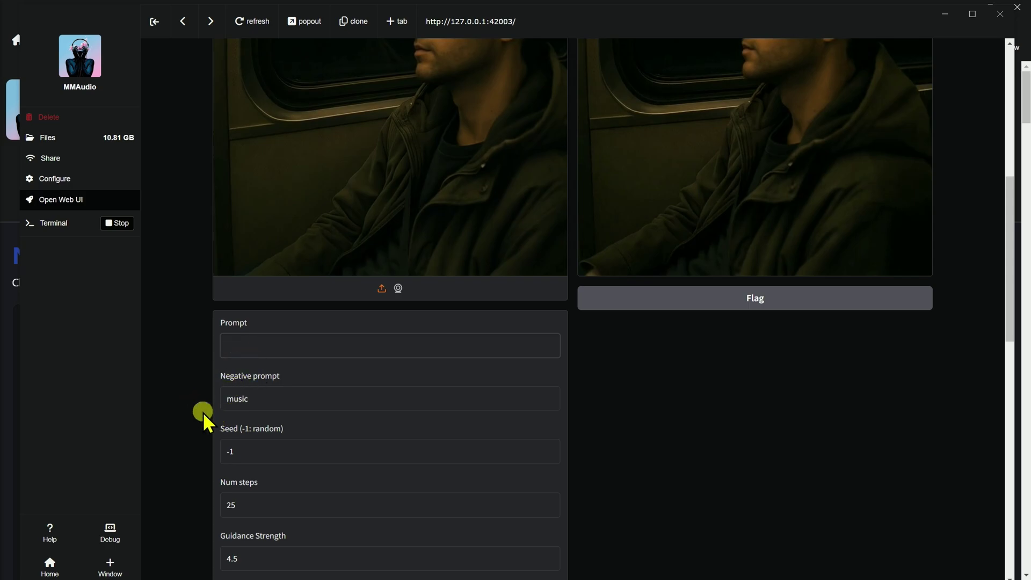
pyautogui.click(281, 398)
pyautogui.click(233, 344)
pyautogui.click(278, 398)
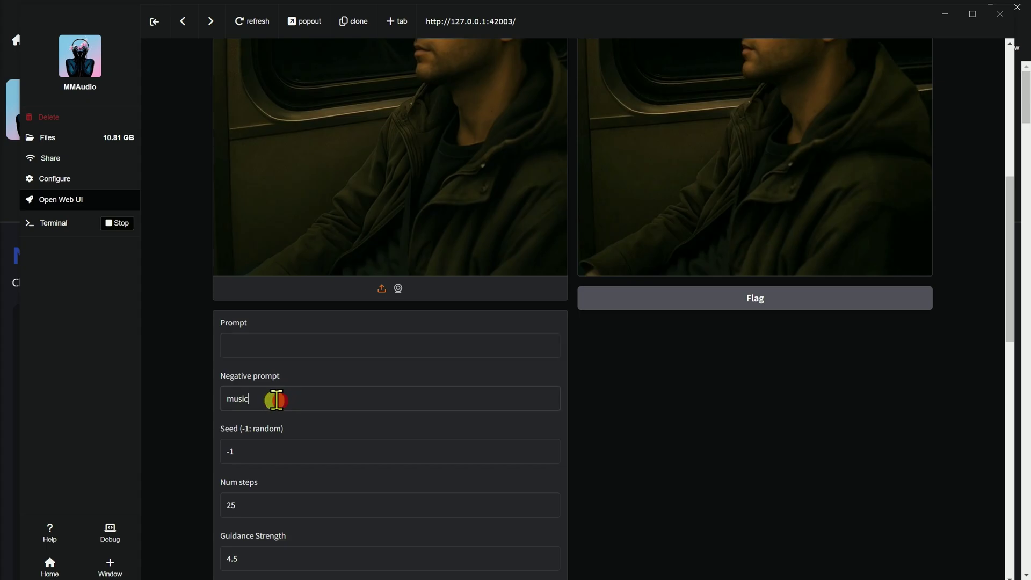
pyautogui.scroll(5, 204, 236)
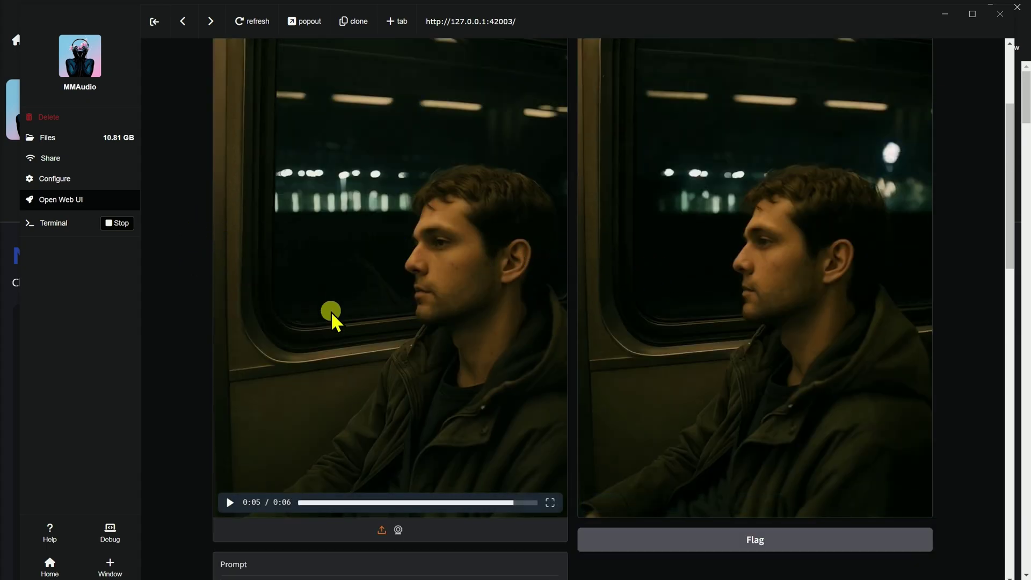
pyautogui.scroll(-2, 197, 303)
pyautogui.scroll(-2, 198, 304)
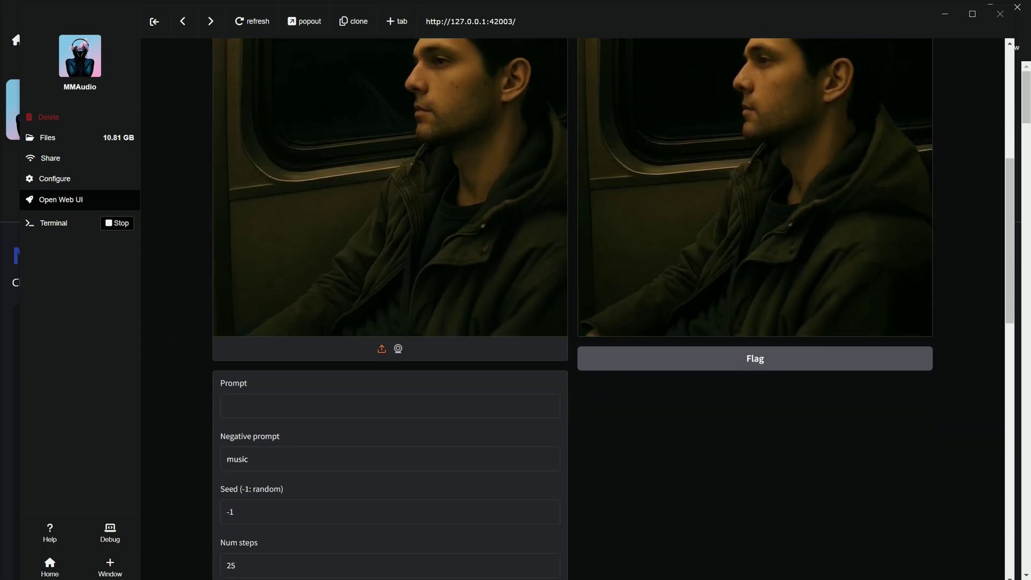
# Step: Append ', speaking, narration, voice, voice over, talking' after 'music' in the negative prompt
pyautogui.click(301, 458)
pyautogui.write(',')
pyautogui.write('speaking, narration, voice, voice over, talking')
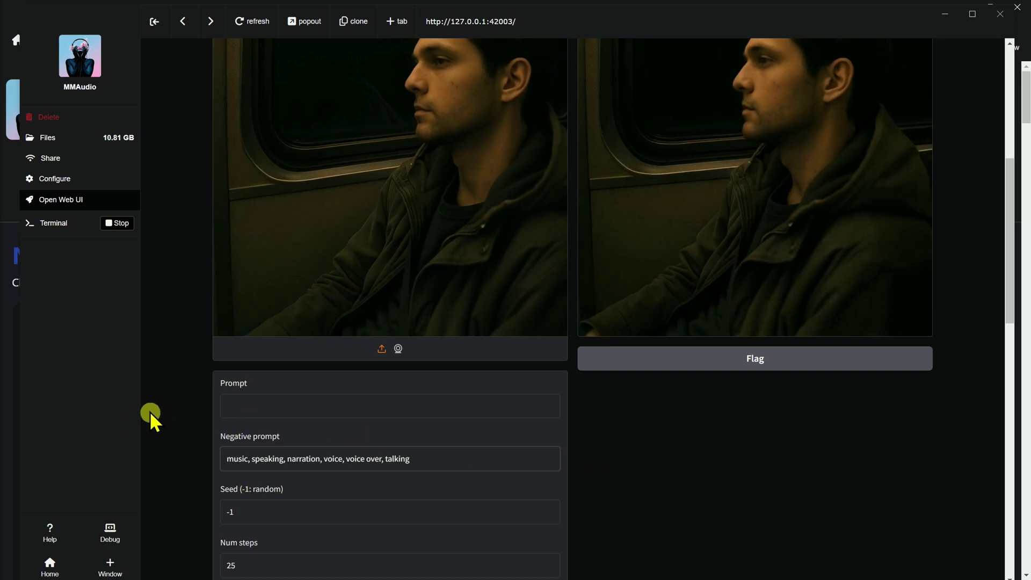
pyautogui.scroll(-1, 169, 411)
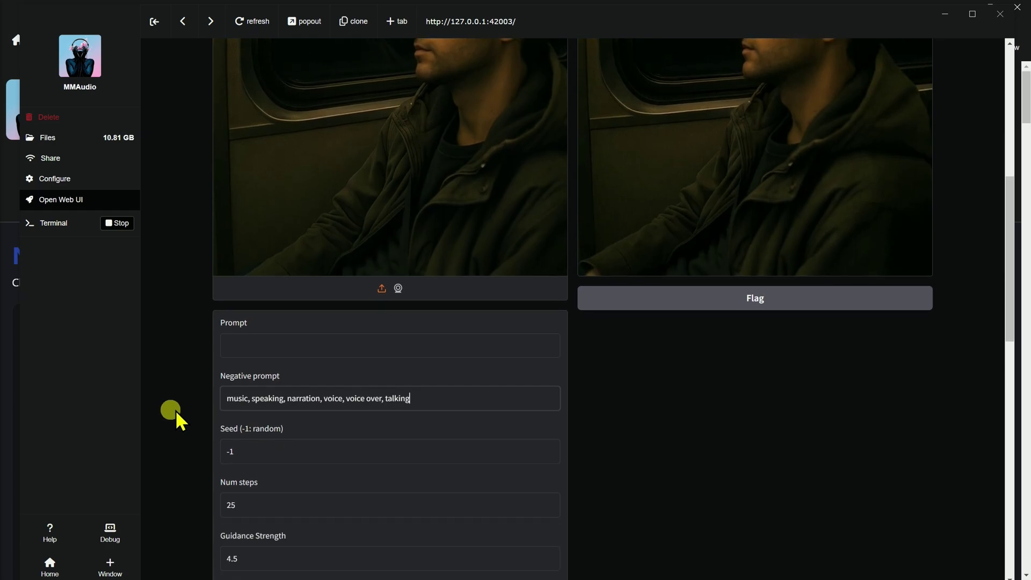
pyautogui.scroll(3, 220, 409)
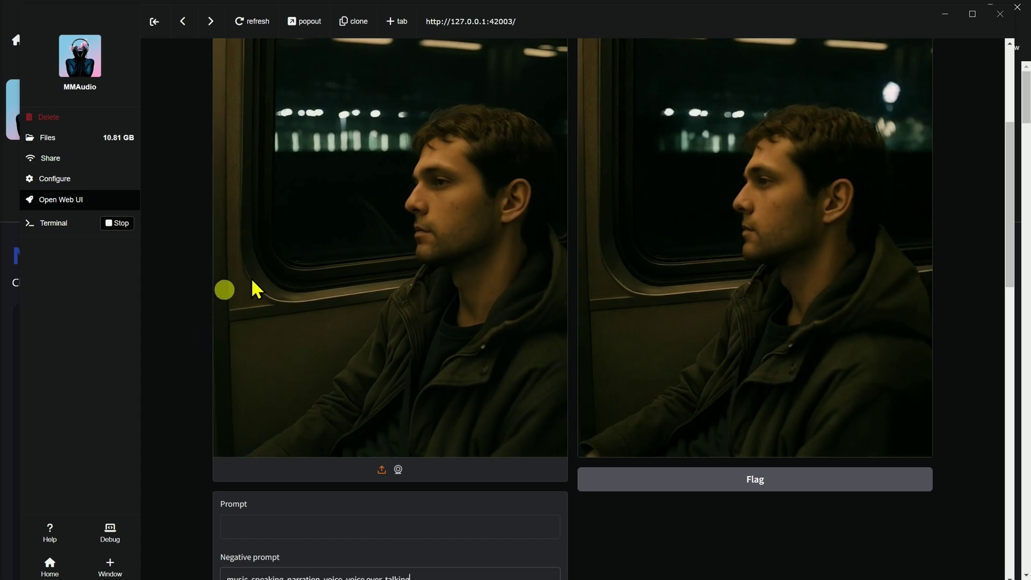
pyautogui.scroll(2, 317, 472)
pyautogui.scroll(-4, 307, 478)
pyautogui.click(418, 458)
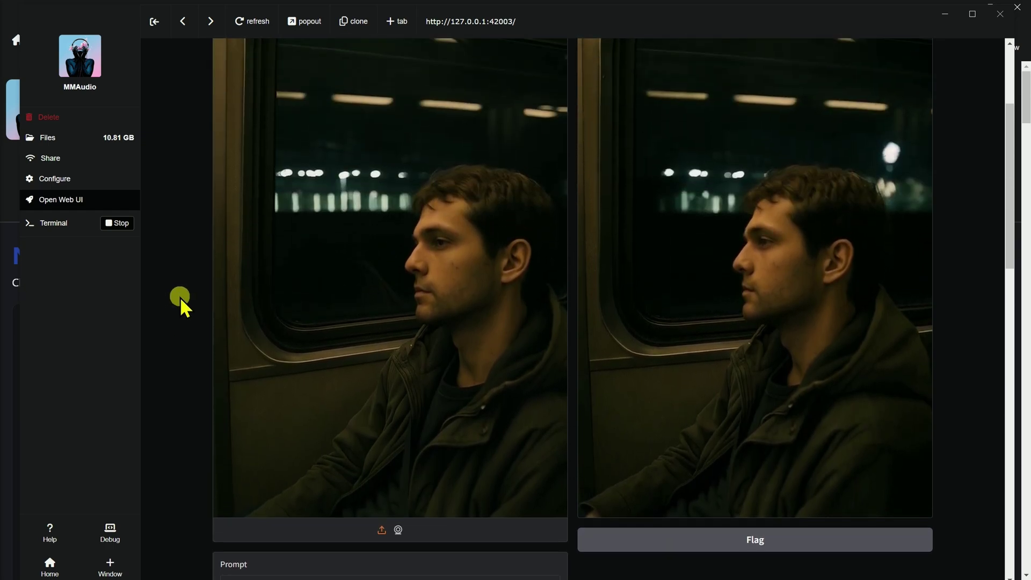
pyautogui.moveTo(708, 254)
# Step: Review the Seed and Guidance strength settings
pyautogui.scroll(-6, 177, 293)
pyautogui.click(279, 333)
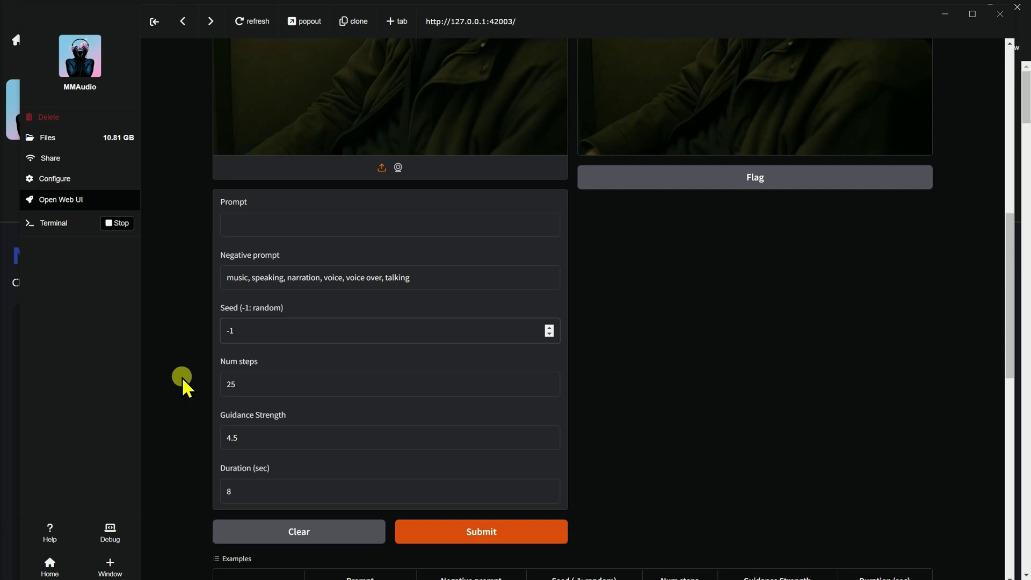
pyautogui.click(285, 435)
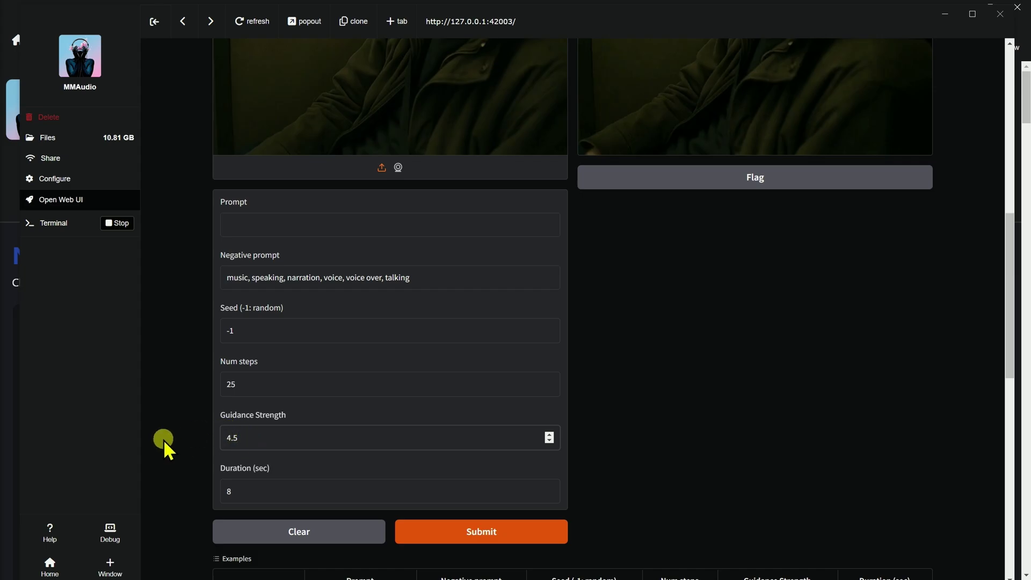
# Step: Check the terminal log's clip-too-short warnings, then return to the MMAudio web UI
pyautogui.scroll(-3, 163, 440)
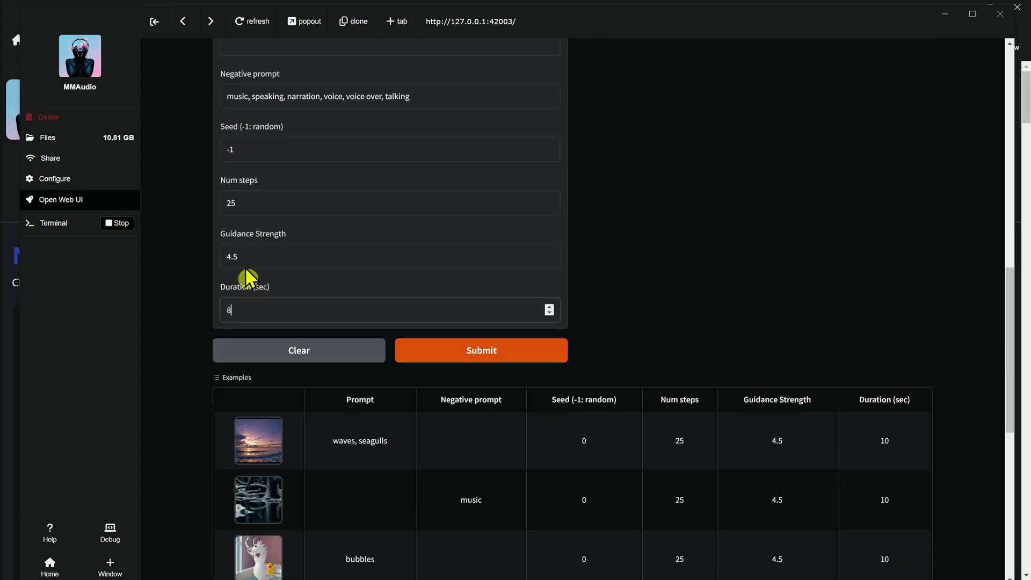
pyautogui.click(66, 222)
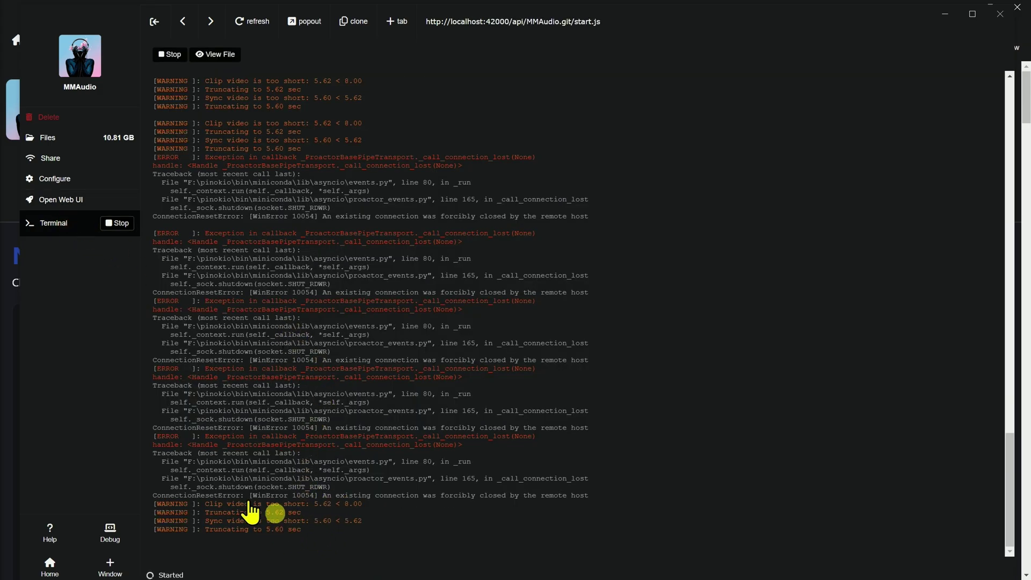
pyautogui.click(68, 201)
pyautogui.scroll(10, 201, 279)
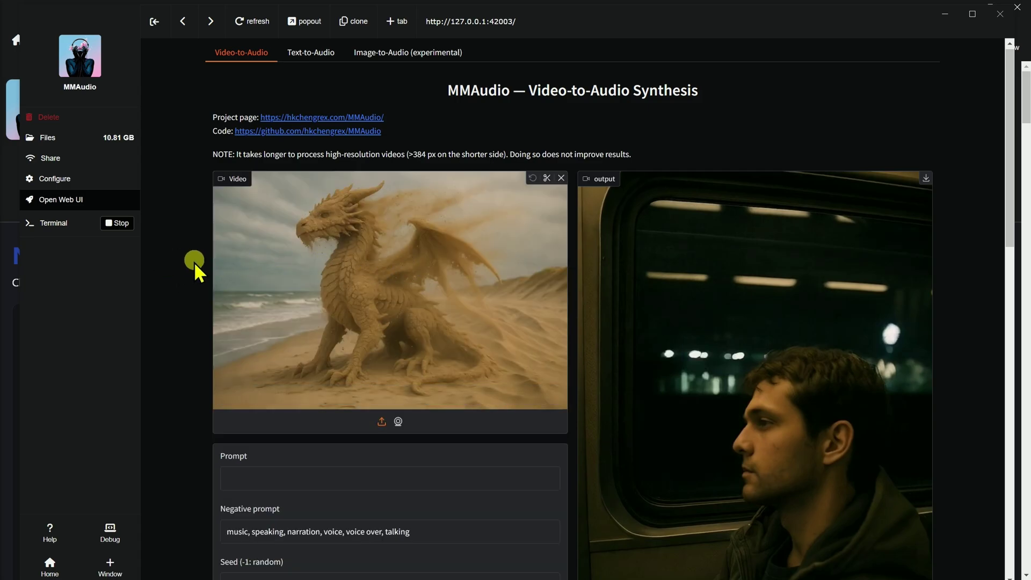
pyautogui.scroll(-2, 269, 349)
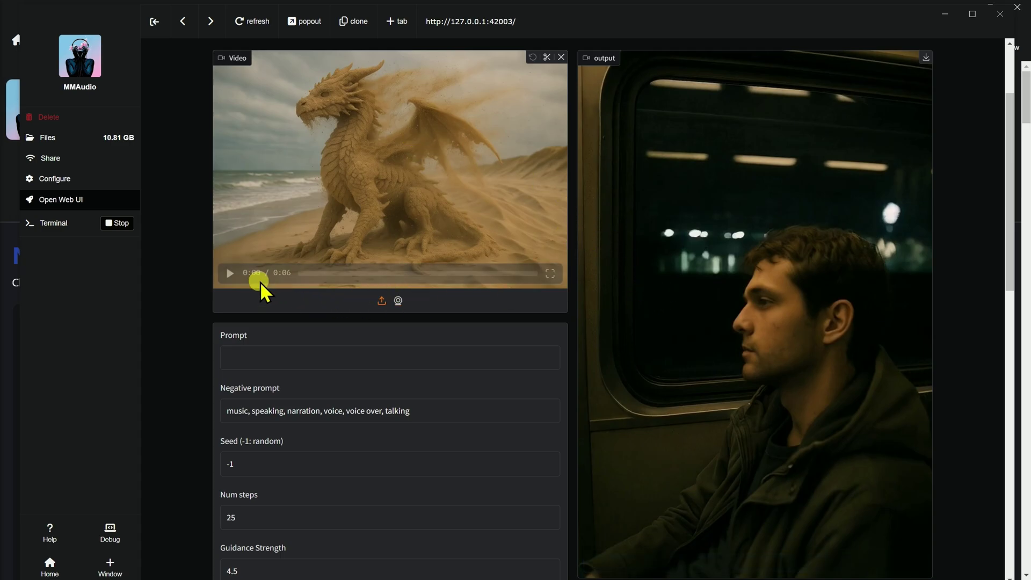
pyautogui.scroll(-7, 457, 301)
pyautogui.click(483, 248)
pyautogui.scroll(7, 511, 271)
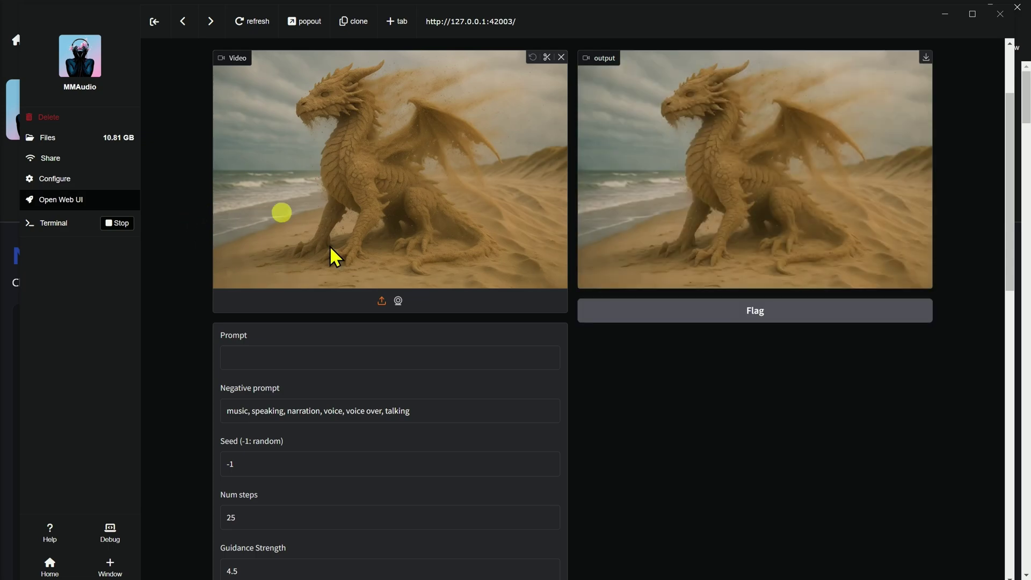
pyautogui.scroll(1, 659, 365)
pyautogui.moveTo(603, 299)
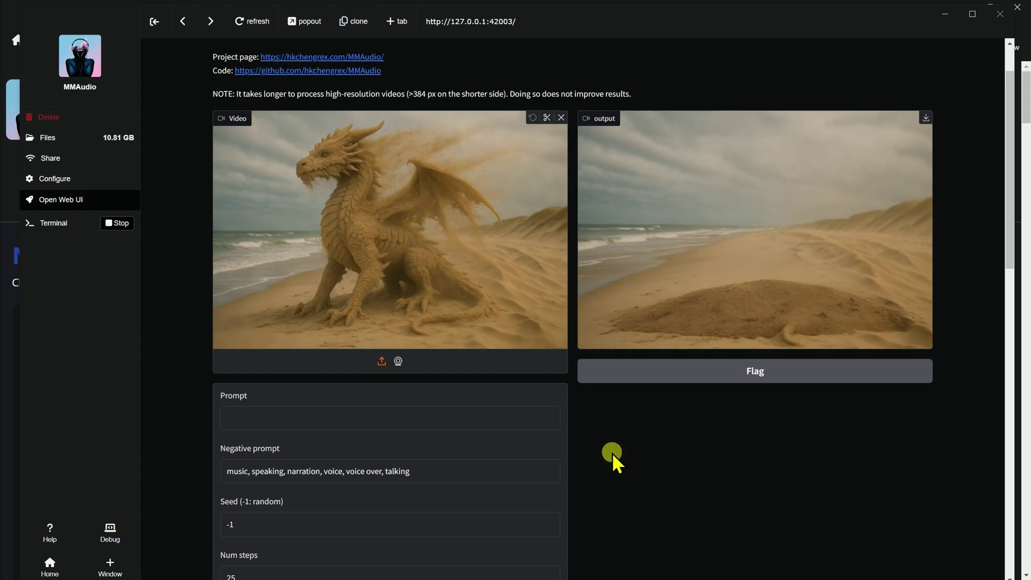
pyautogui.moveTo(260, 327)
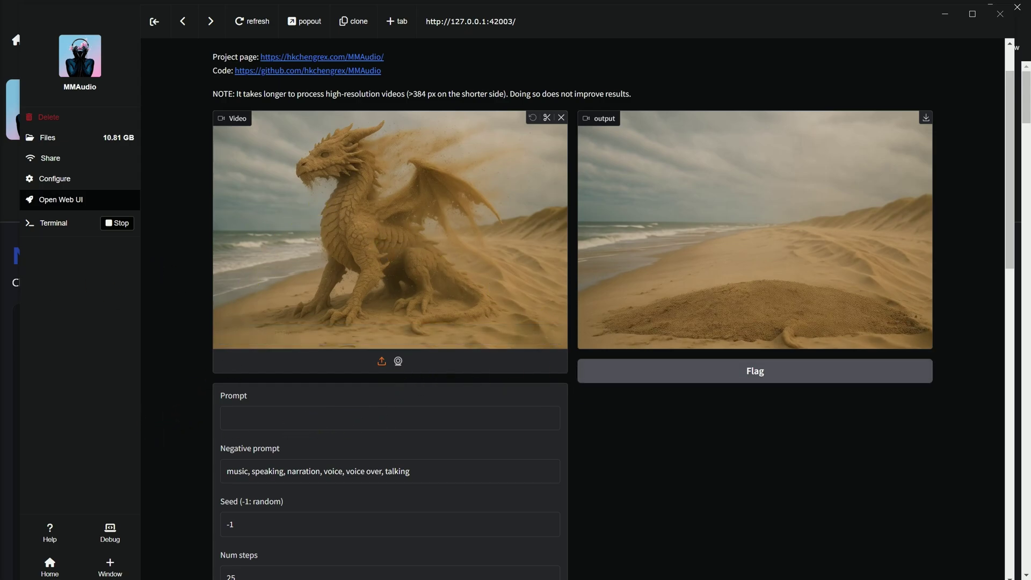
# Step: Replace the sand dragon clip with the rocket video and play it to preview
pyautogui.click(561, 118)
pyautogui.moveTo(257, 301); pyautogui.dragTo(492, 223)
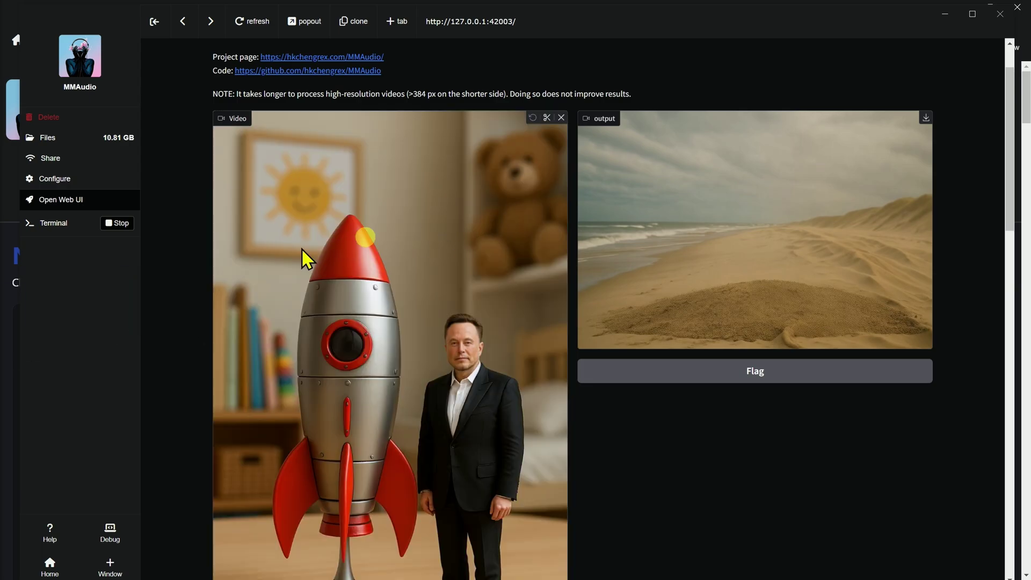
pyautogui.scroll(-2, 285, 297)
pyautogui.scroll(-1, 285, 298)
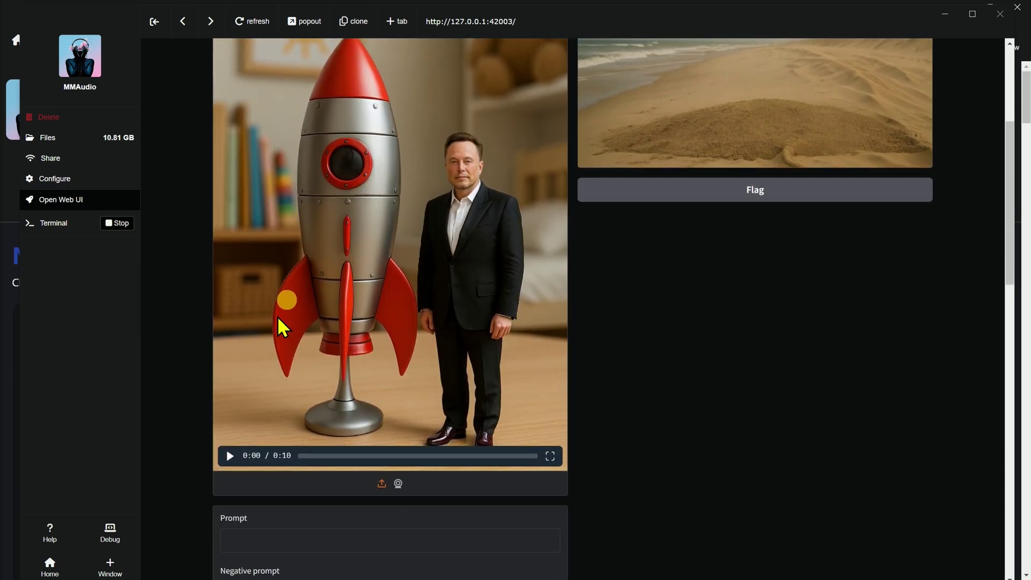
pyautogui.click(230, 455)
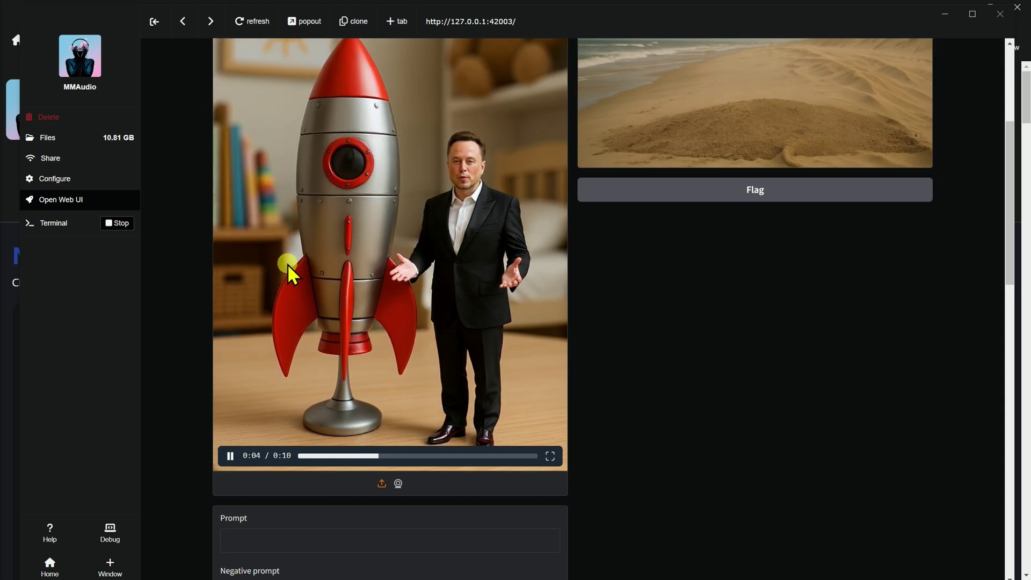
# Step: Raise Guidance Strength from 4.5 to 6
pyautogui.scroll(-2, 229, 457)
pyautogui.scroll(-1, 227, 460)
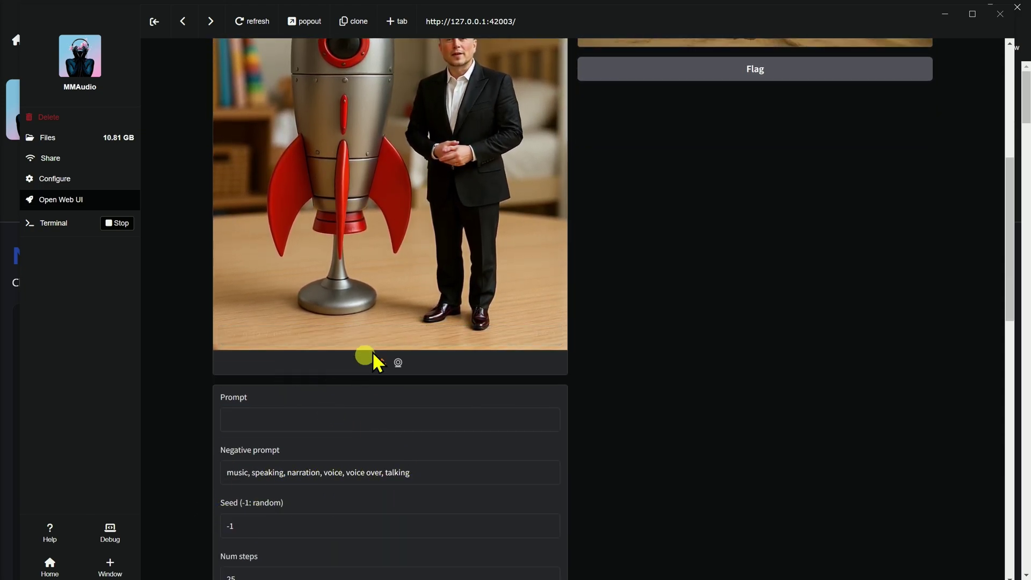
pyautogui.scroll(3, 408, 327)
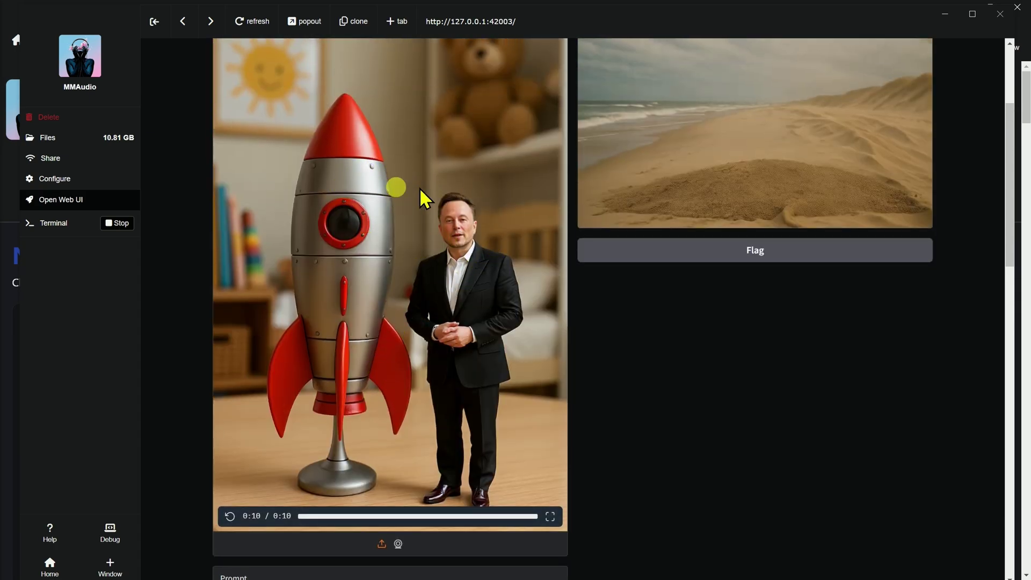
pyautogui.scroll(-7, 561, 355)
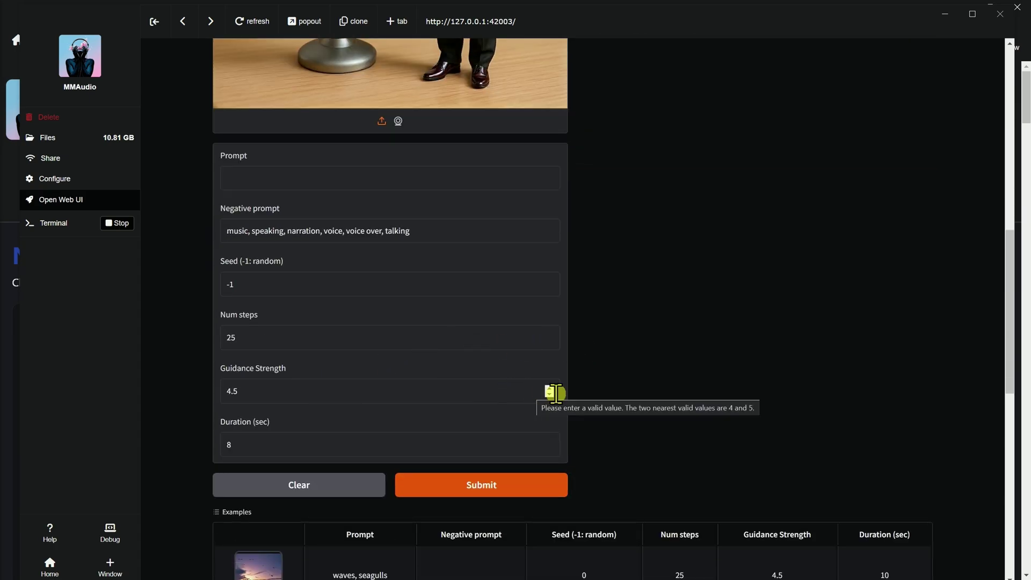
pyautogui.click(454, 395)
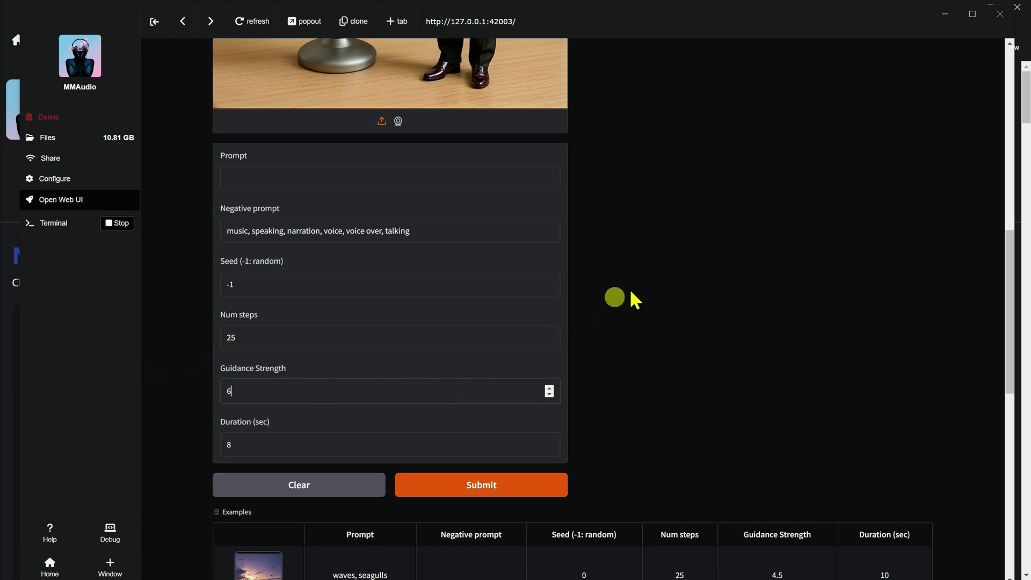
pyautogui.scroll(5, 544, 374)
pyautogui.scroll(-4, 542, 382)
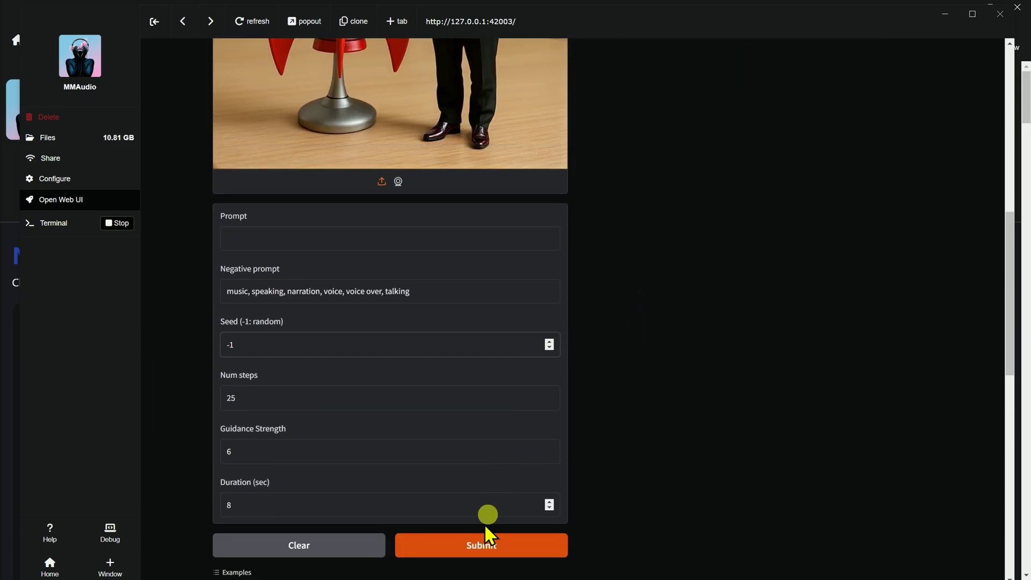
# Step: Generate the soundtracked rocket clip at guidance strength 6 and review the output video
pyautogui.click(481, 544)
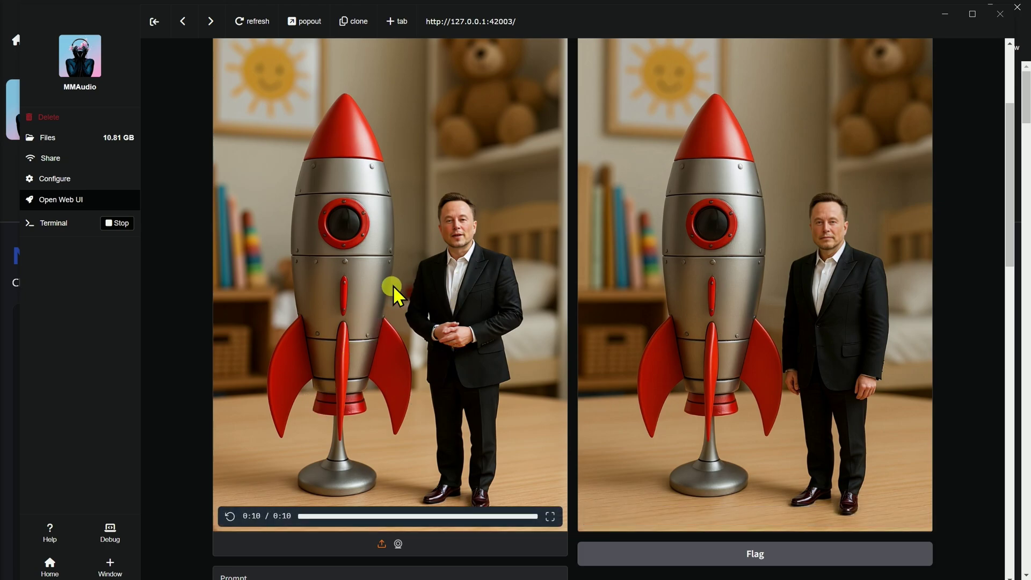
pyautogui.scroll(-5, 642, 525)
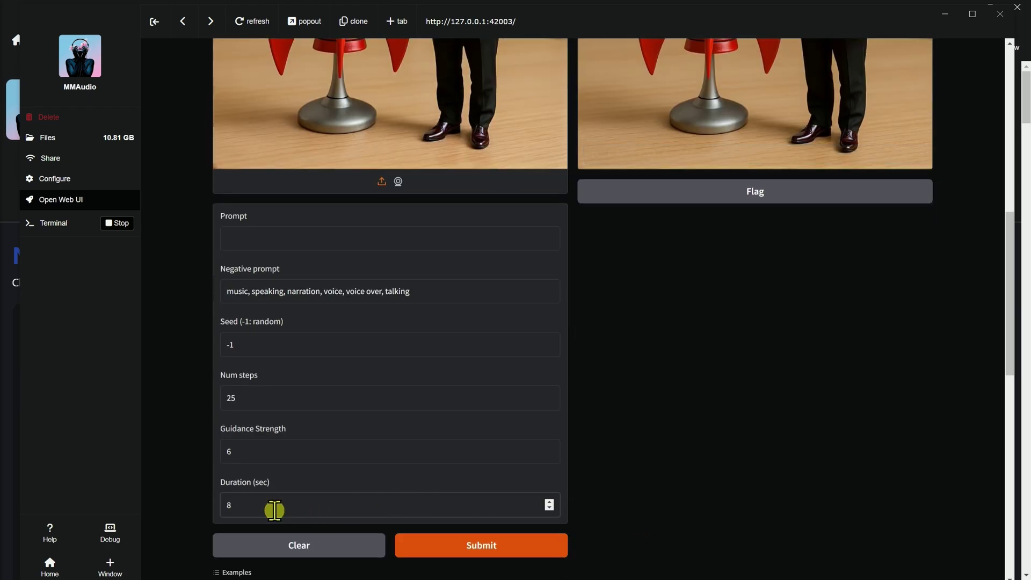
pyautogui.scroll(5, 763, 391)
pyautogui.scroll(-3, 621, 422)
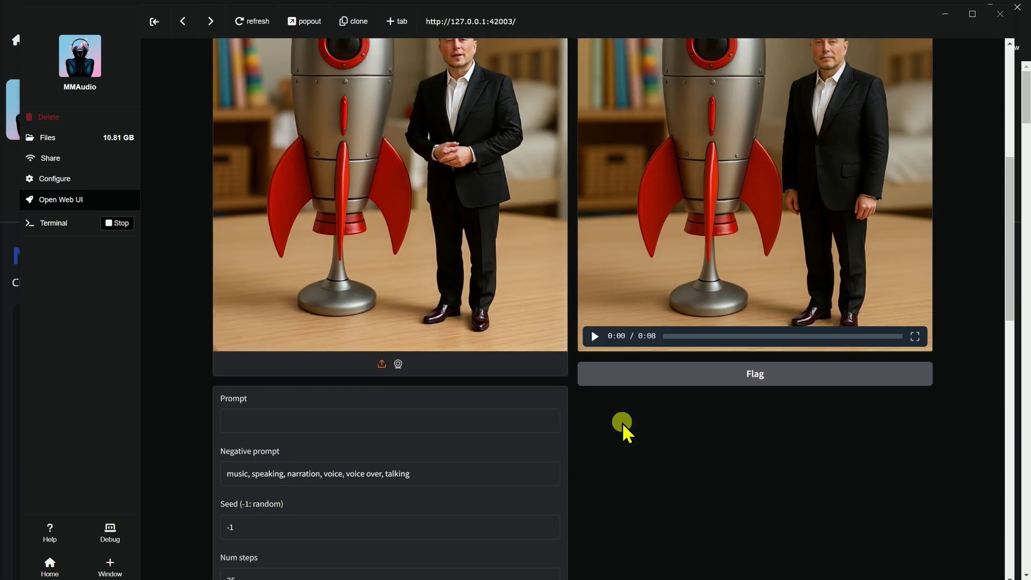
pyautogui.scroll(1, 642, 452)
pyautogui.scroll(2, 642, 452)
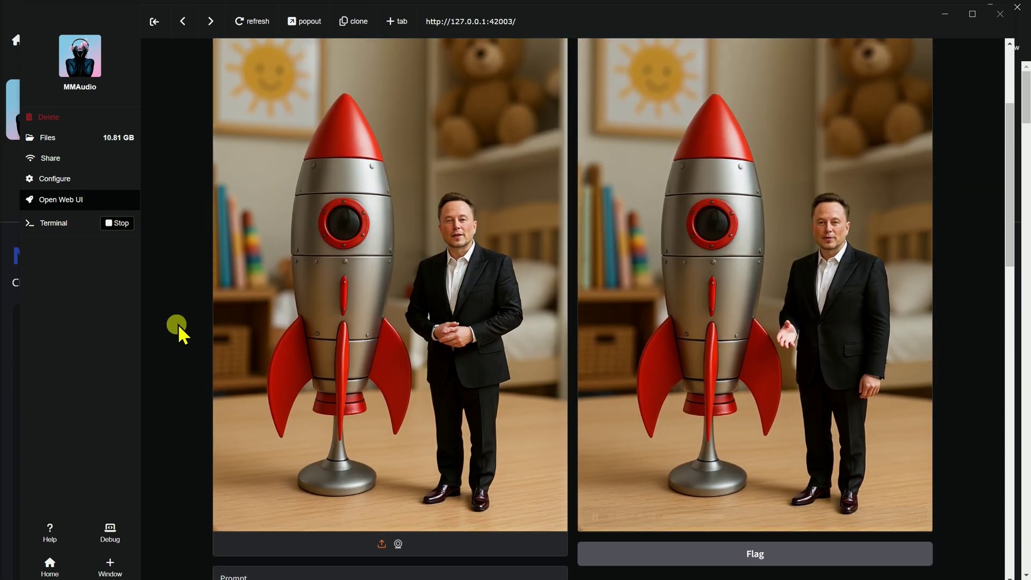
pyautogui.scroll(1, 178, 323)
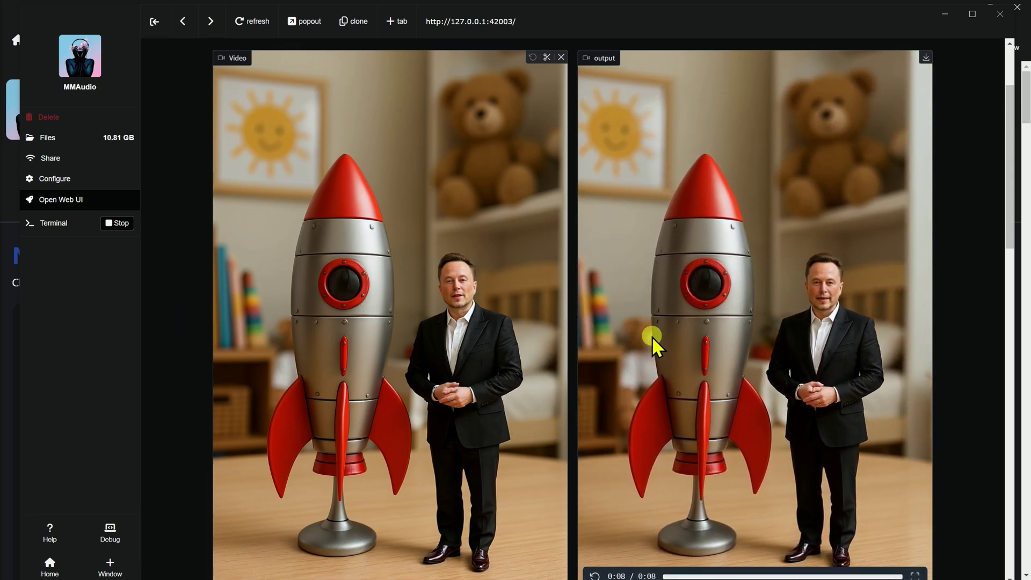
pyautogui.scroll(-1, 652, 337)
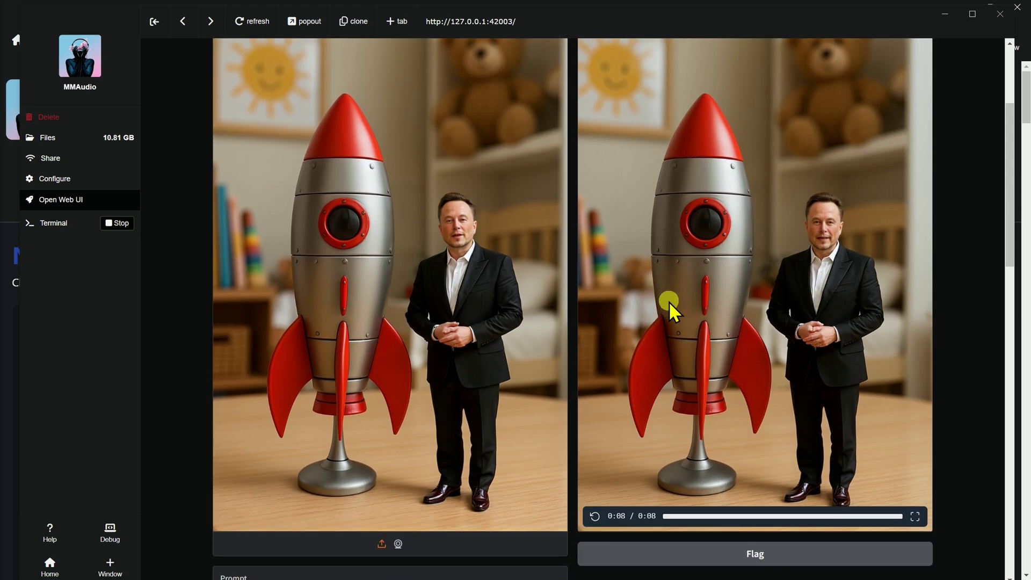
pyautogui.scroll(-4, 172, 372)
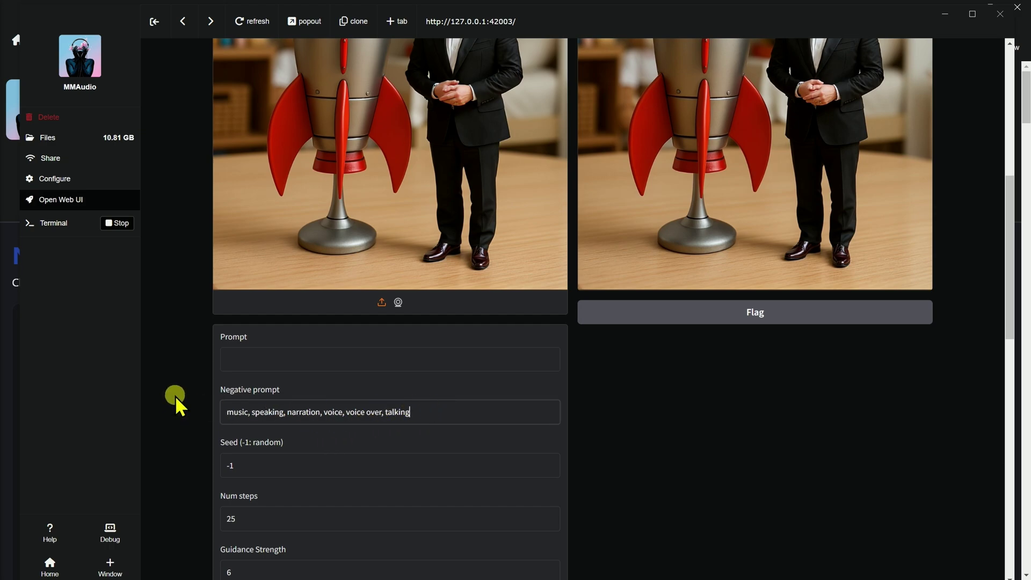
# Step: Start editing the empty Prompt field, then the negative prompt word list
pyautogui.click(331, 368)
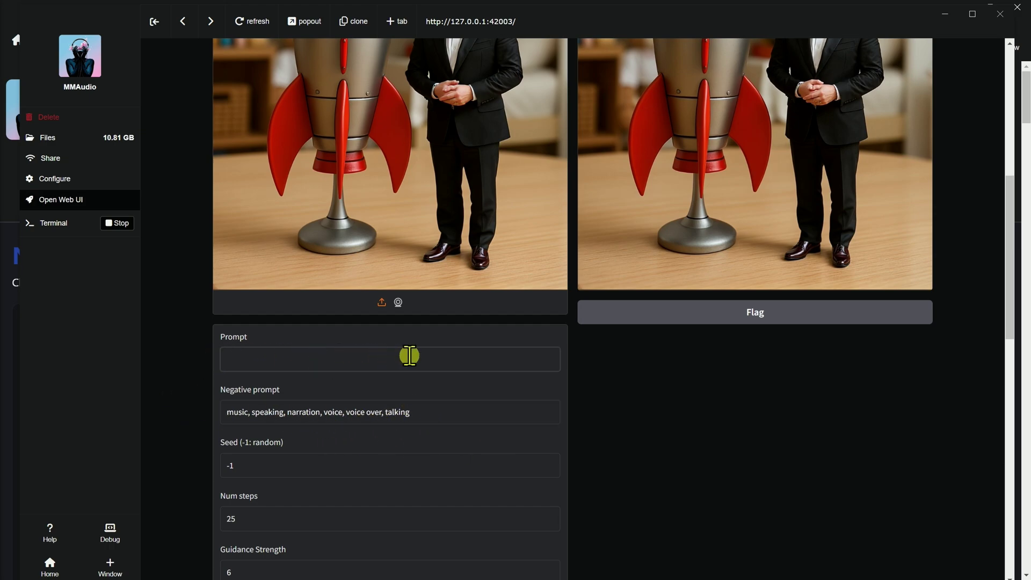
pyautogui.click(440, 414)
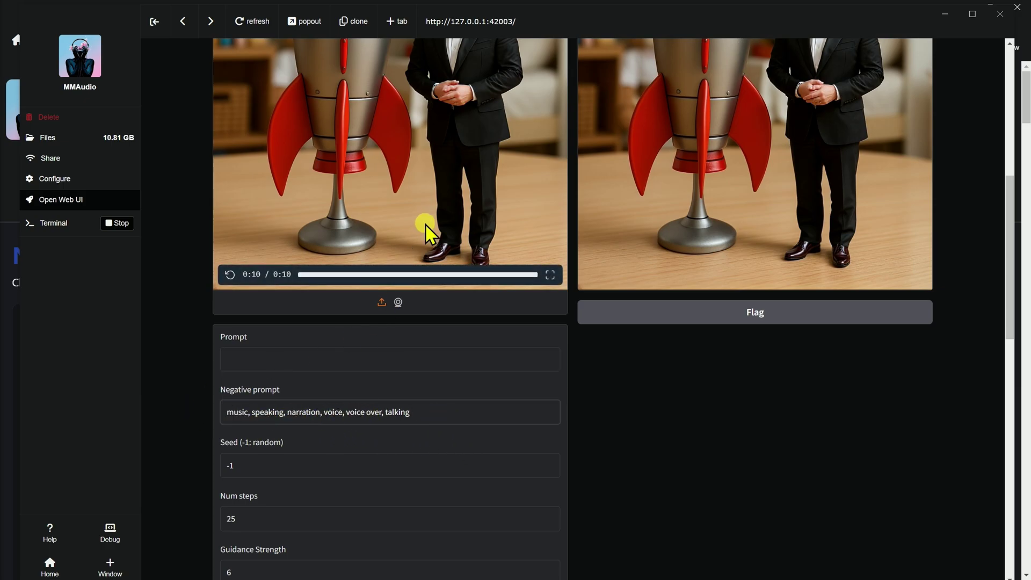
pyautogui.scroll(5, 190, 396)
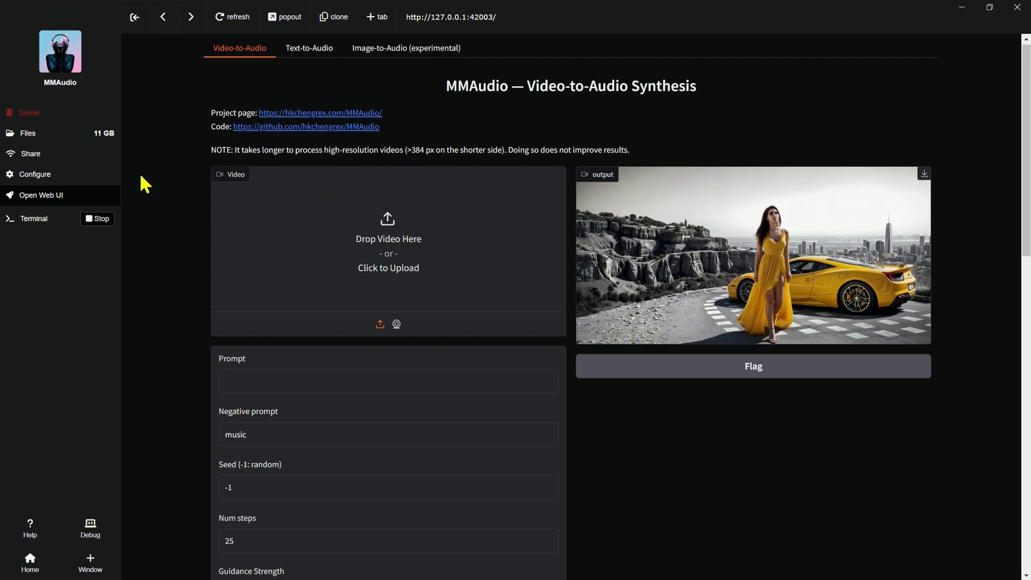
# Step: Open MMAudio's Files browser and go to cache, then GRADIO_TEMP_DIR
pyautogui.click(29, 134)
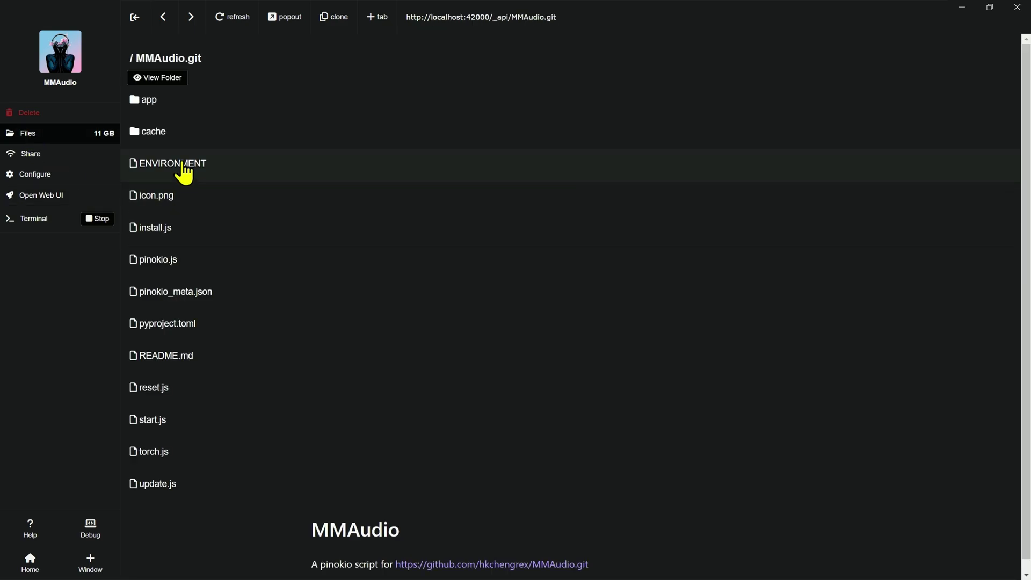
pyautogui.click(154, 134)
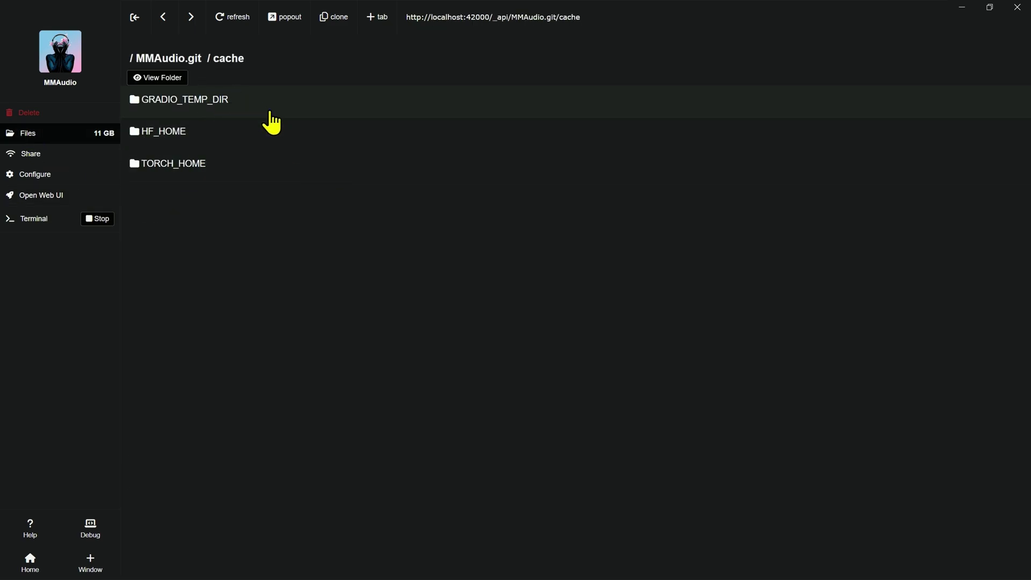
pyautogui.click(216, 115)
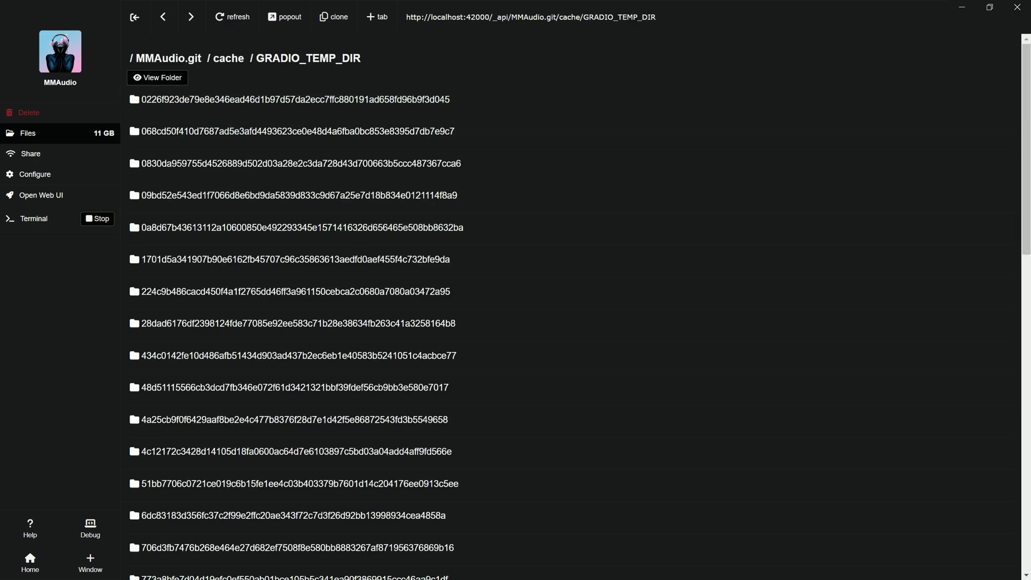
# Step: Check the hash-named output folders in GRADIO_TEMP_DIR until finding hunyuan_spring.mp4
pyautogui.doubleClick(399, 173)
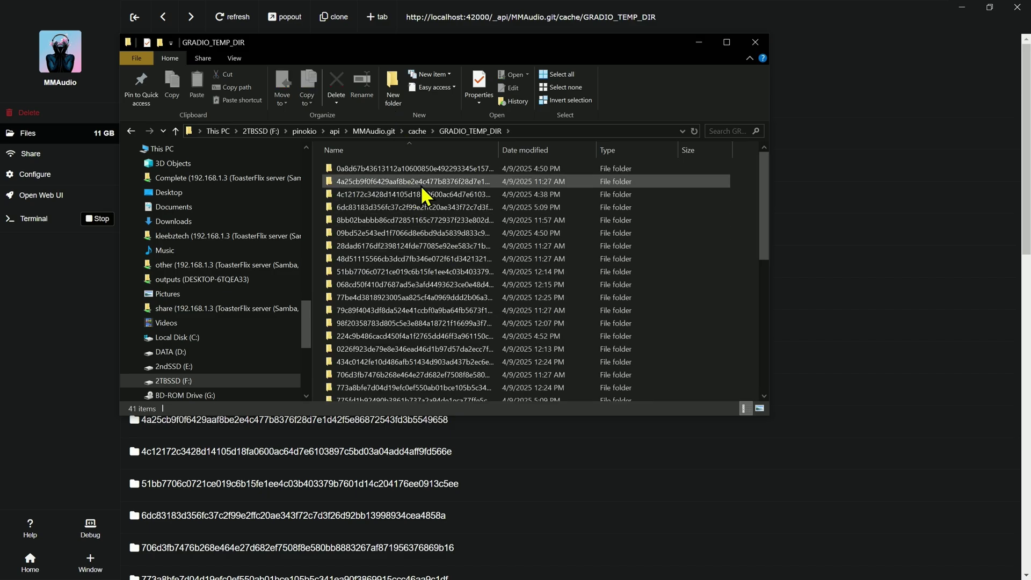
pyautogui.doubleClick(444, 168)
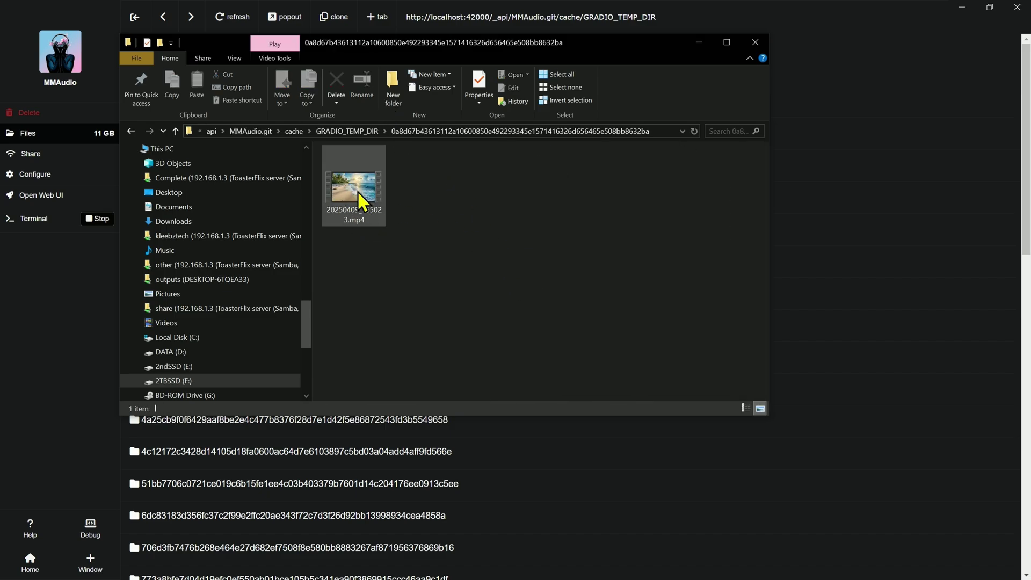
pyautogui.click(370, 132)
pyautogui.click(383, 182)
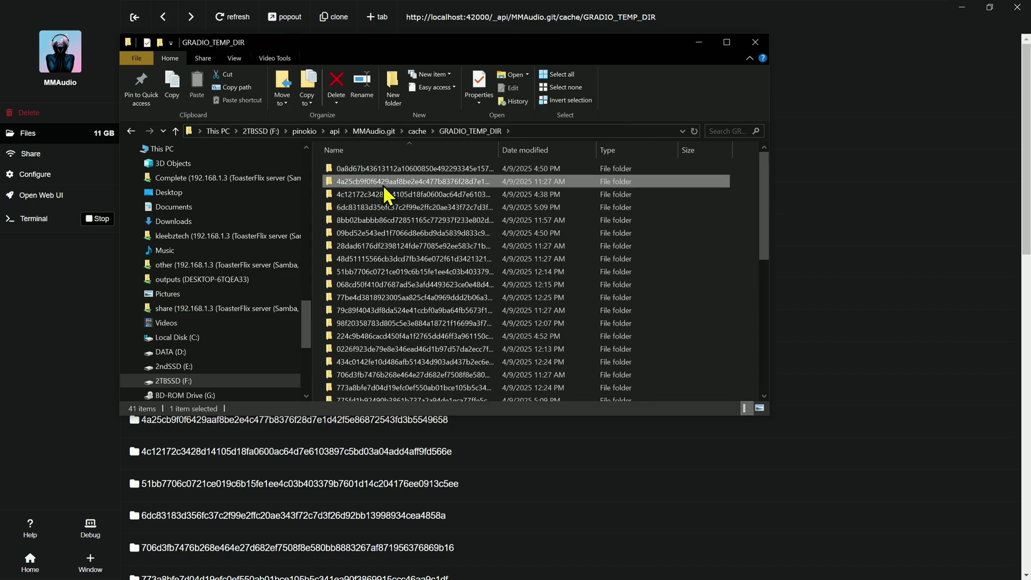
pyautogui.doubleClick(385, 185)
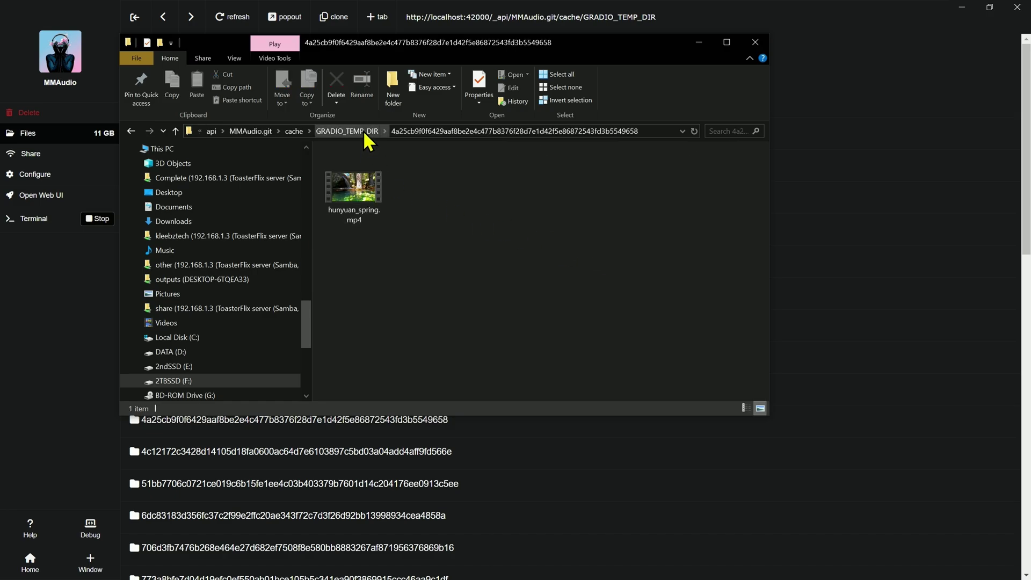